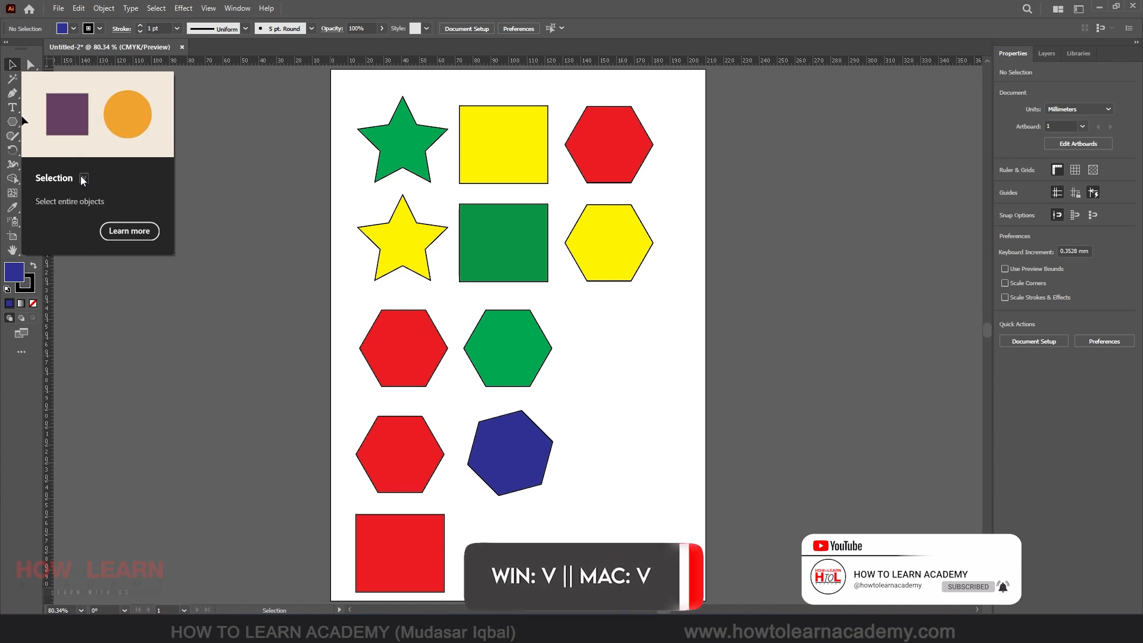
# - Select shapes in the first two rows one at a time: green star, yellow rectangle, green rectangle, yellow hexagon and yellow star
pyautogui.click(404, 127)
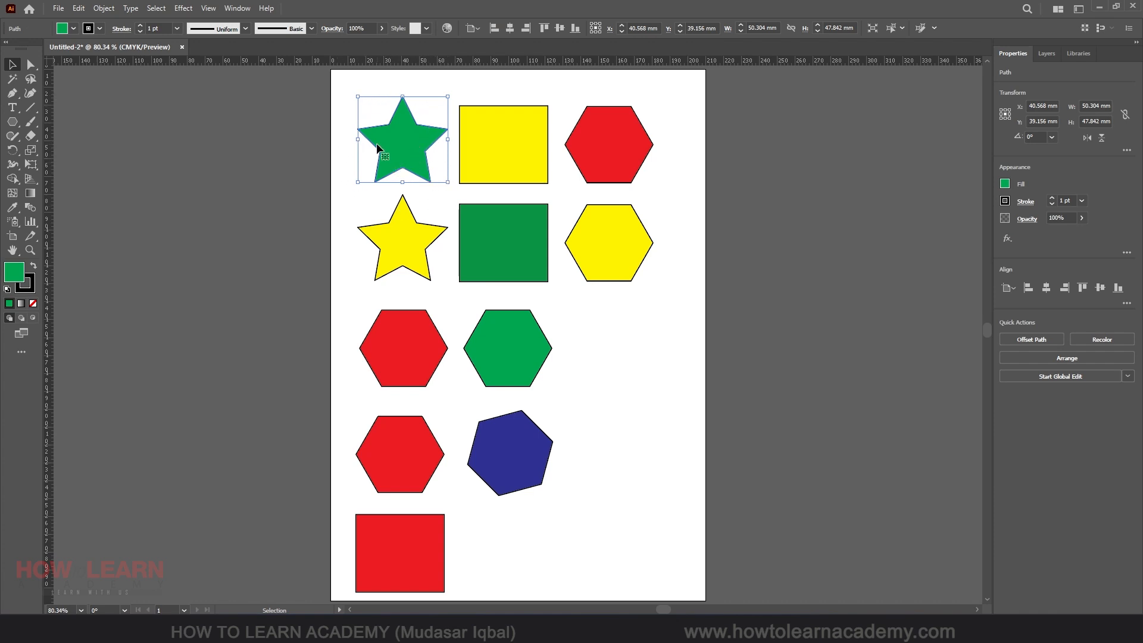
pyautogui.click(484, 137)
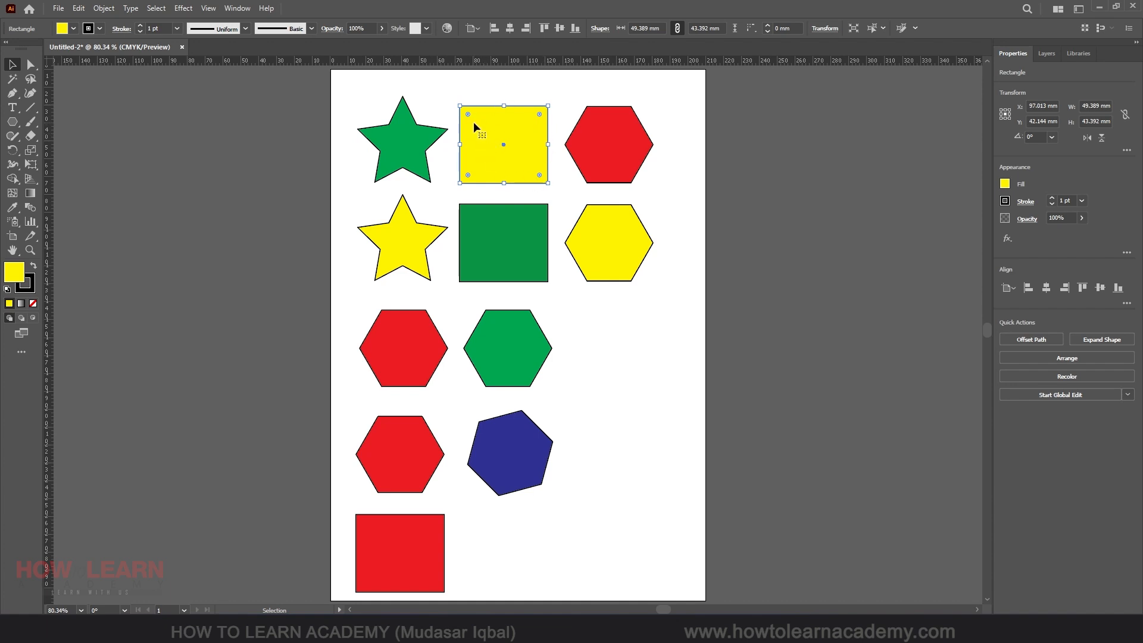
pyautogui.click(477, 229)
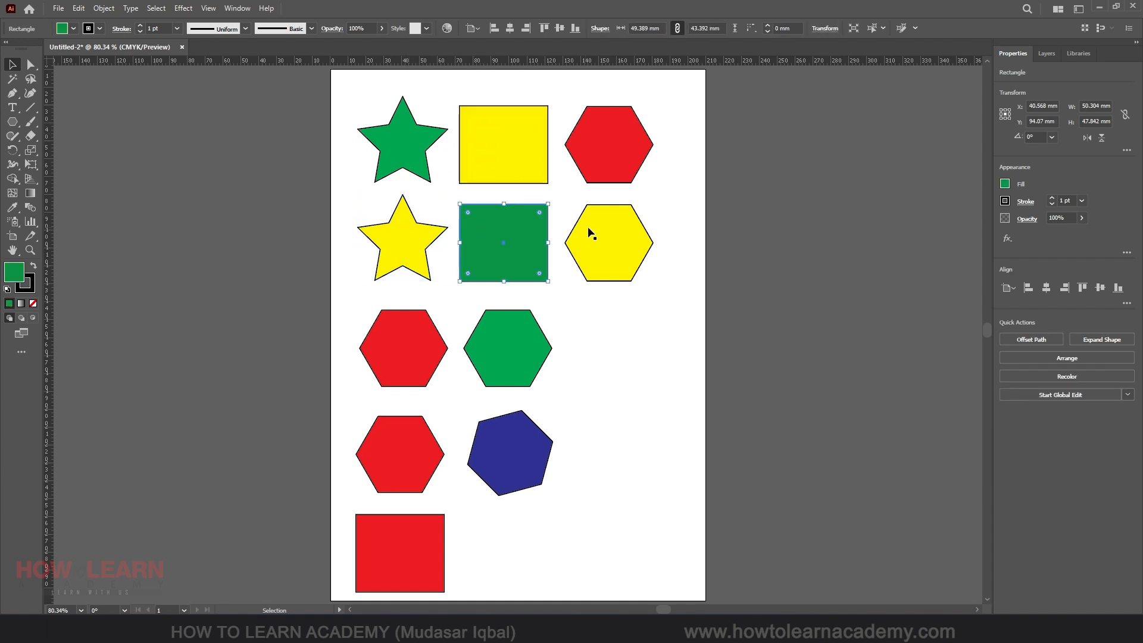
pyautogui.click(591, 232)
pyautogui.click(491, 233)
pyautogui.click(415, 239)
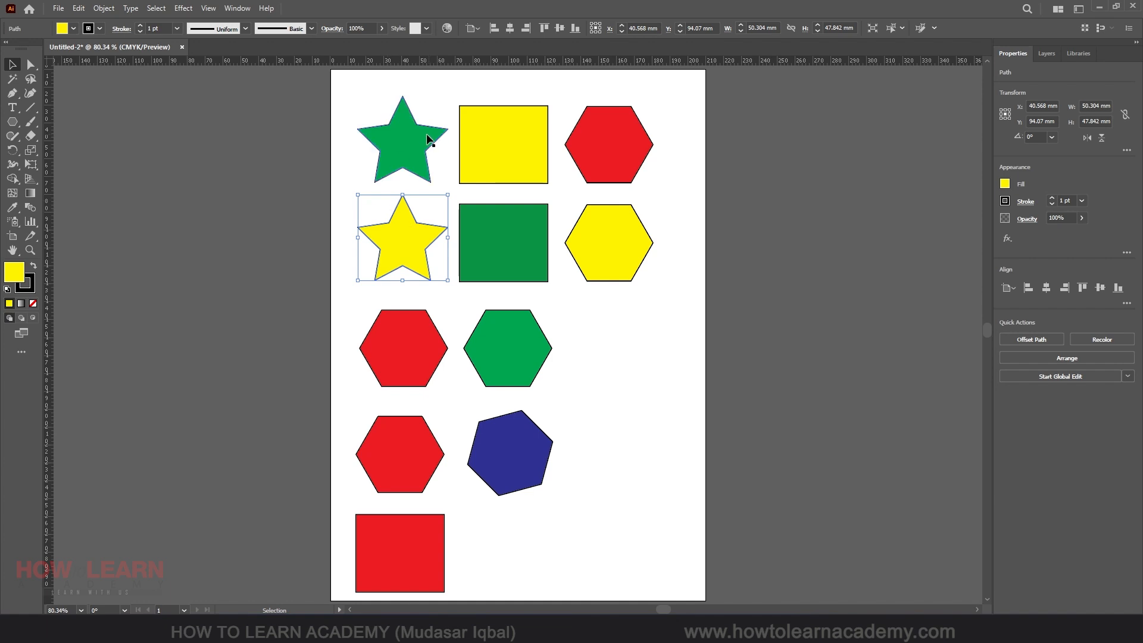
# - Select the green star, yellow rectangle and red hexagon of the first row together, and clear the selection
pyautogui.click(405, 138)
pyautogui.keyDown('shift'); pyautogui.click(495, 146); pyautogui.keyUp('shift')
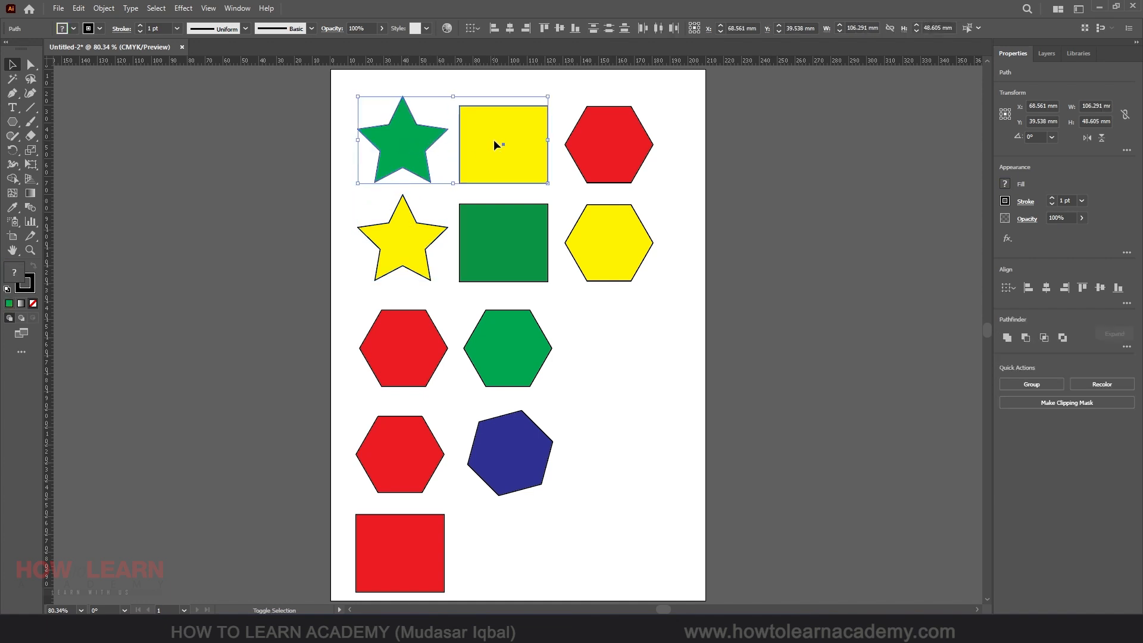
pyautogui.keyDown('shift'); pyautogui.click(582, 144); pyautogui.keyUp('shift')
pyautogui.click(343, 124)
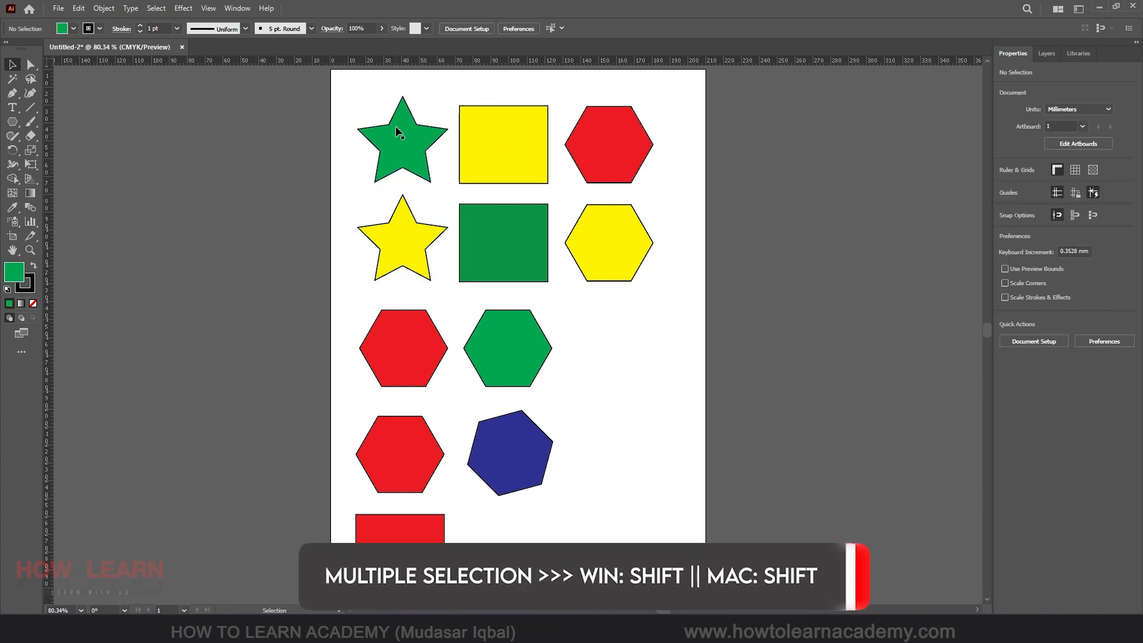
# - Select the green star together with the red hexagon in the third row, and clear the selection
pyautogui.click(392, 139)
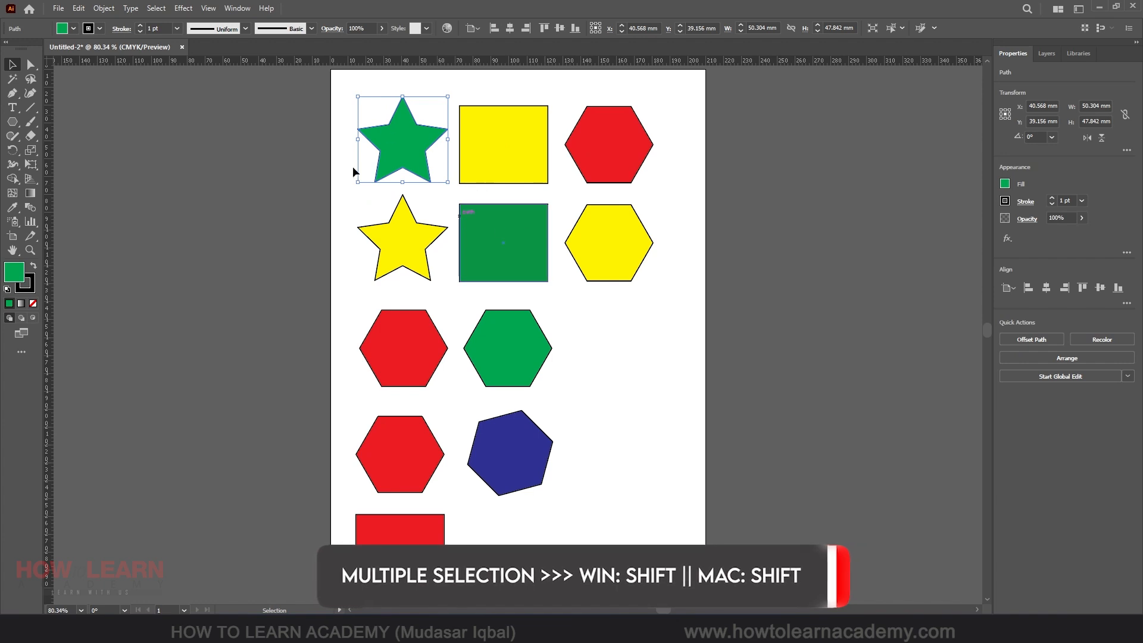
pyautogui.keyDown('shift'); pyautogui.click(408, 343); pyautogui.keyUp('shift')
pyautogui.click(302, 212)
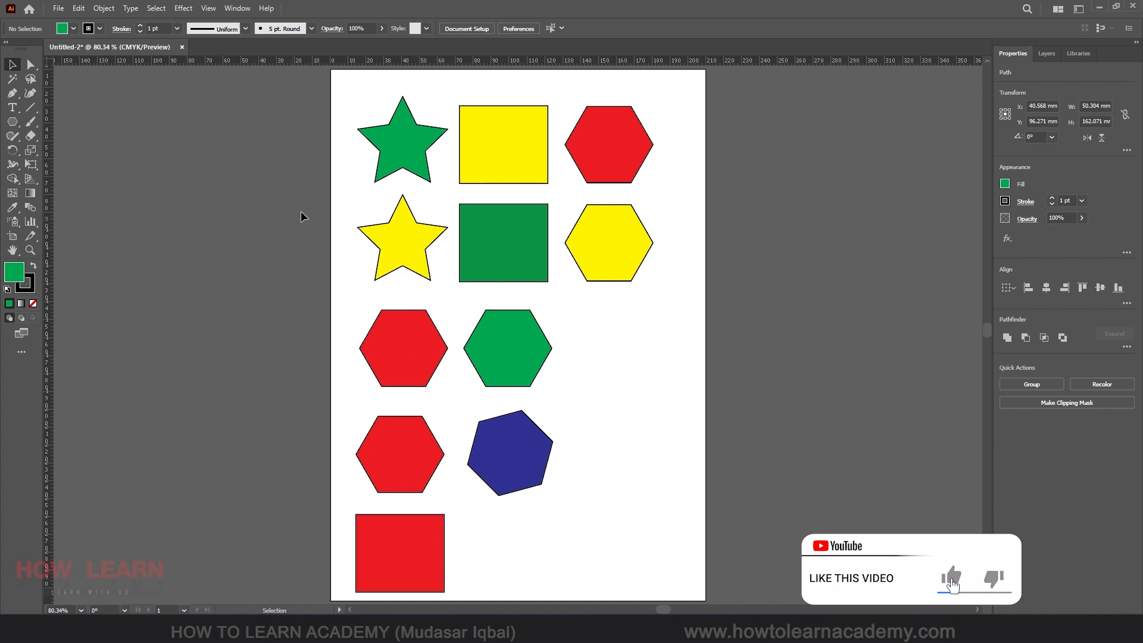
# - Pick the green star and the yellow rectangle with temporary Direct Selection, and clear the selection
pyautogui.keyDown('ctrl'); pyautogui.click(395, 153); pyautogui.keyUp('ctrl')
pyautogui.keyDown('ctrl'); pyautogui.click(490, 147); pyautogui.keyUp('ctrl')
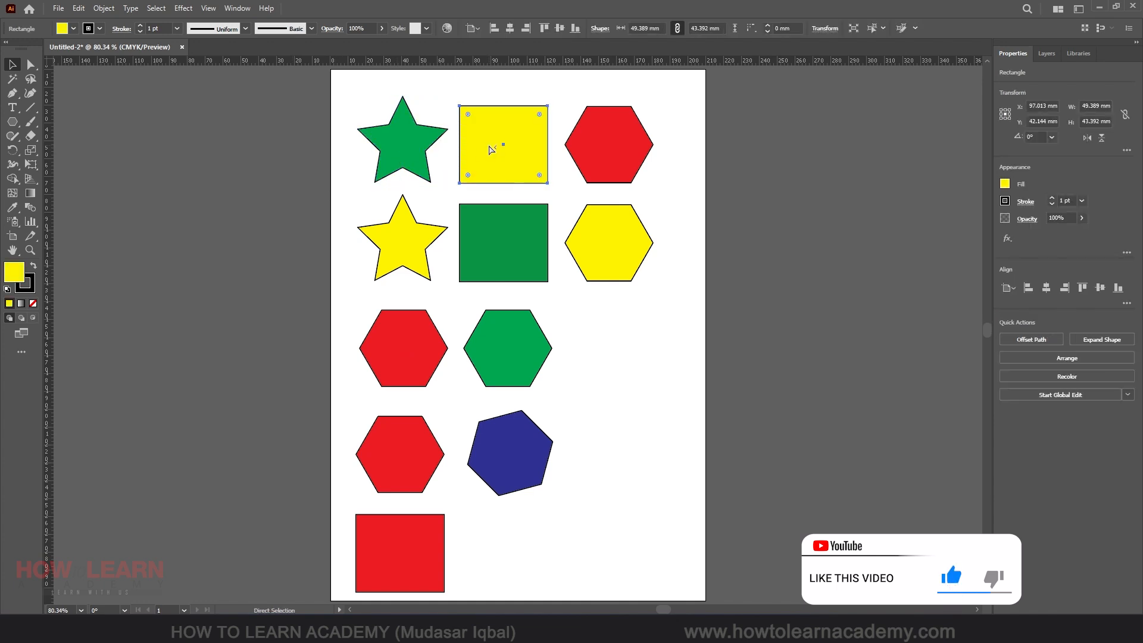
pyautogui.click(295, 169)
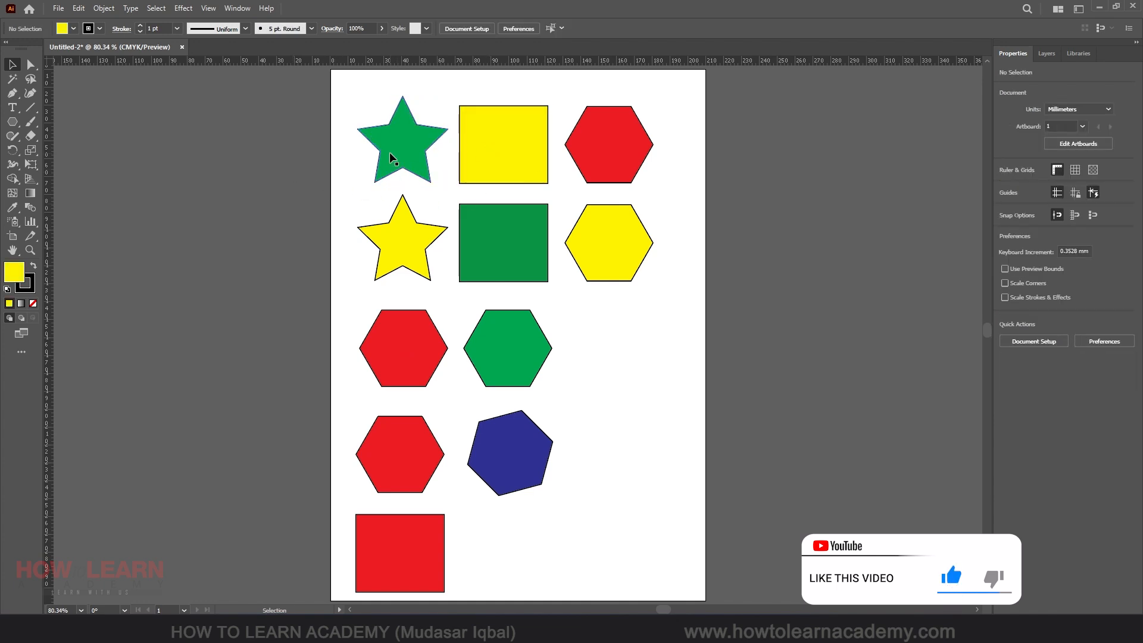
# - Build a combined selection of all three first-row shapes, starting from the green star, and deselect them
pyautogui.click(395, 138)
pyautogui.keyDown('shift'); pyautogui.click(484, 141); pyautogui.keyUp('shift')
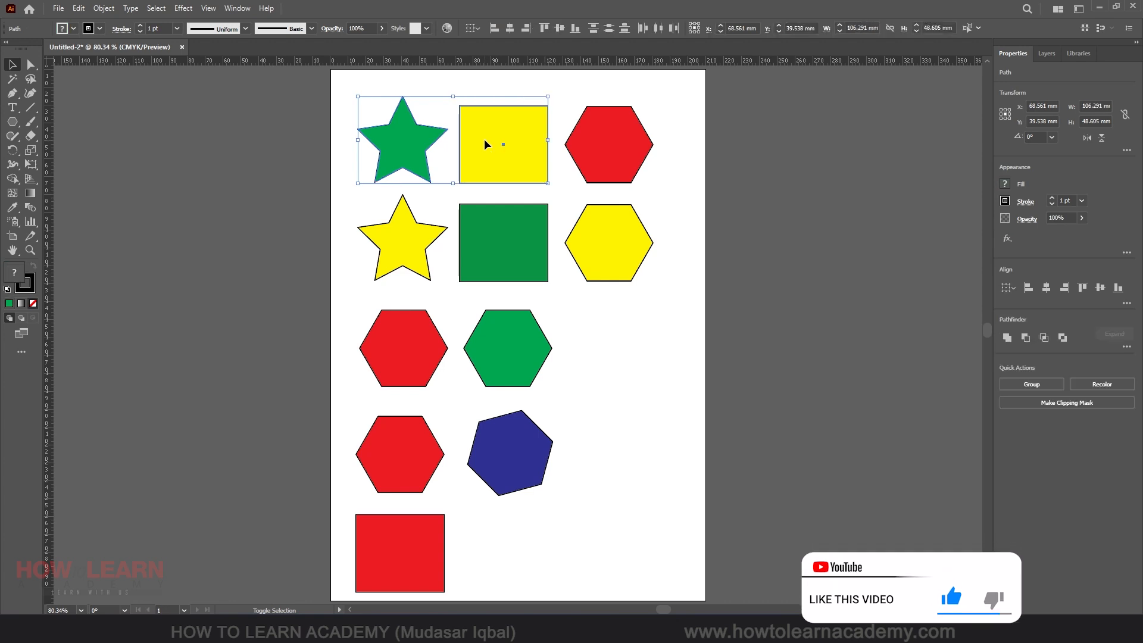
pyautogui.keyDown('shift'); pyautogui.click(594, 146); pyautogui.keyUp('shift')
pyautogui.click(592, 143)
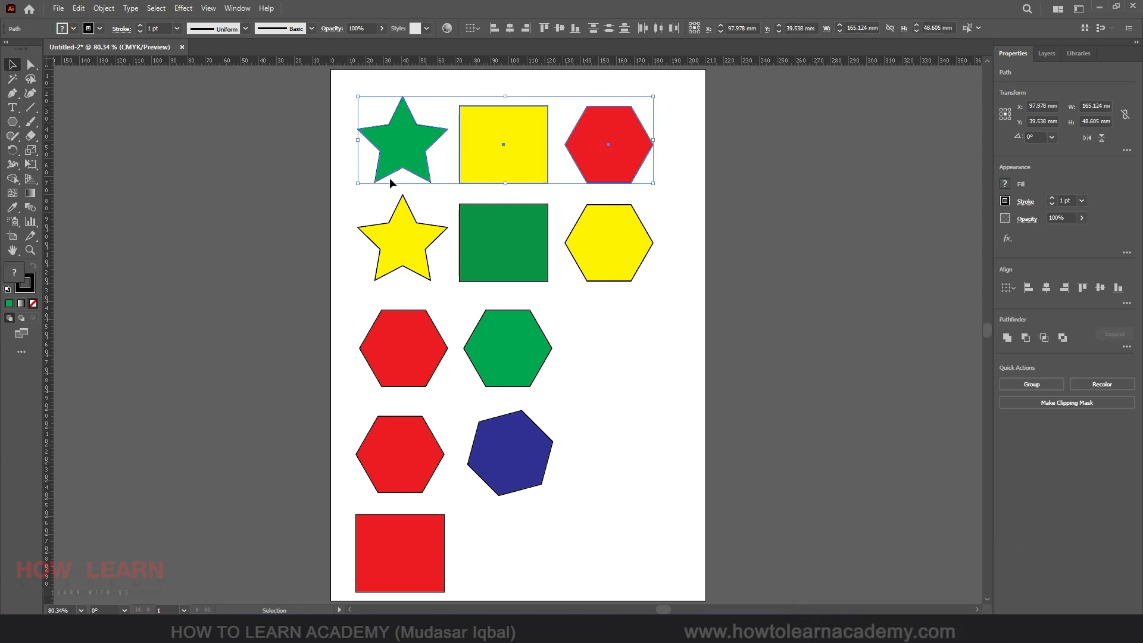
pyautogui.click(231, 128)
# - Select the green star, green rectangle, yellow hexagon and both third-row hexagons together, and clear the selection
pyautogui.click(394, 140)
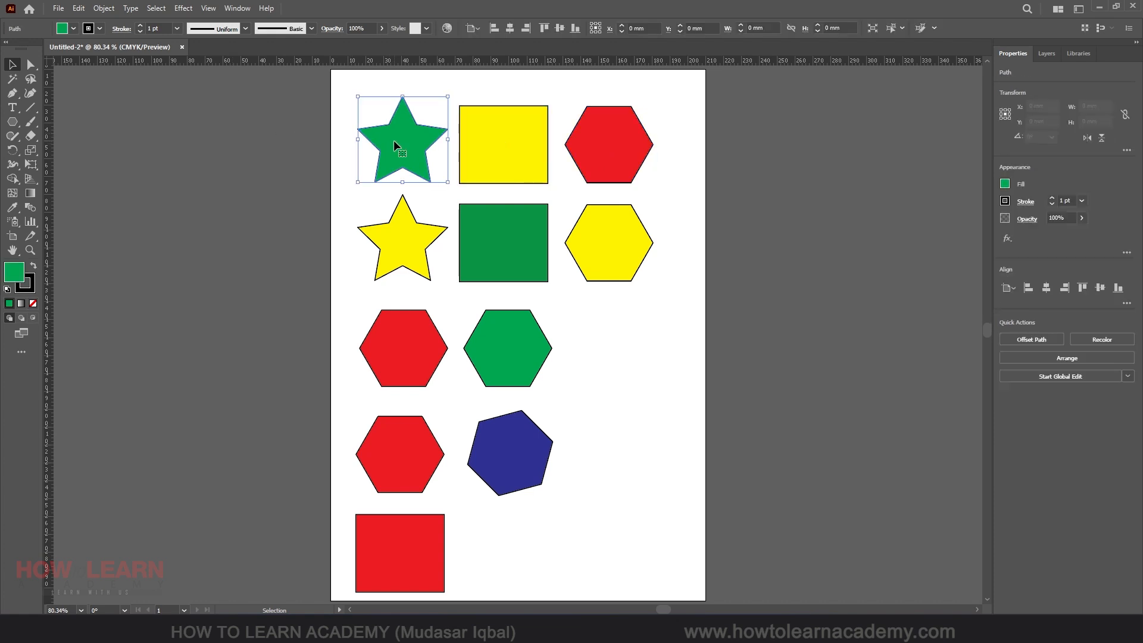
pyautogui.keyDown('shift'); pyautogui.click(498, 221); pyautogui.keyUp('shift')
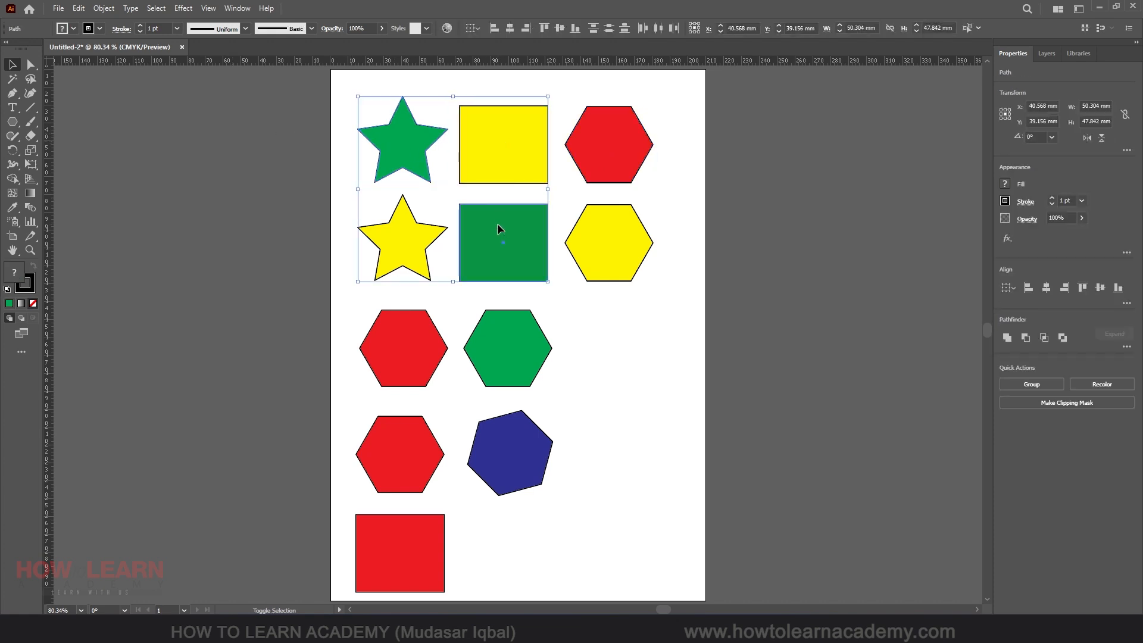
pyautogui.keyDown('shift'); pyautogui.click(607, 250); pyautogui.keyUp('shift')
pyautogui.keyDown('shift'); pyautogui.click(493, 345); pyautogui.keyUp('shift')
pyautogui.keyDown('shift'); pyautogui.click(405, 342); pyautogui.keyUp('shift')
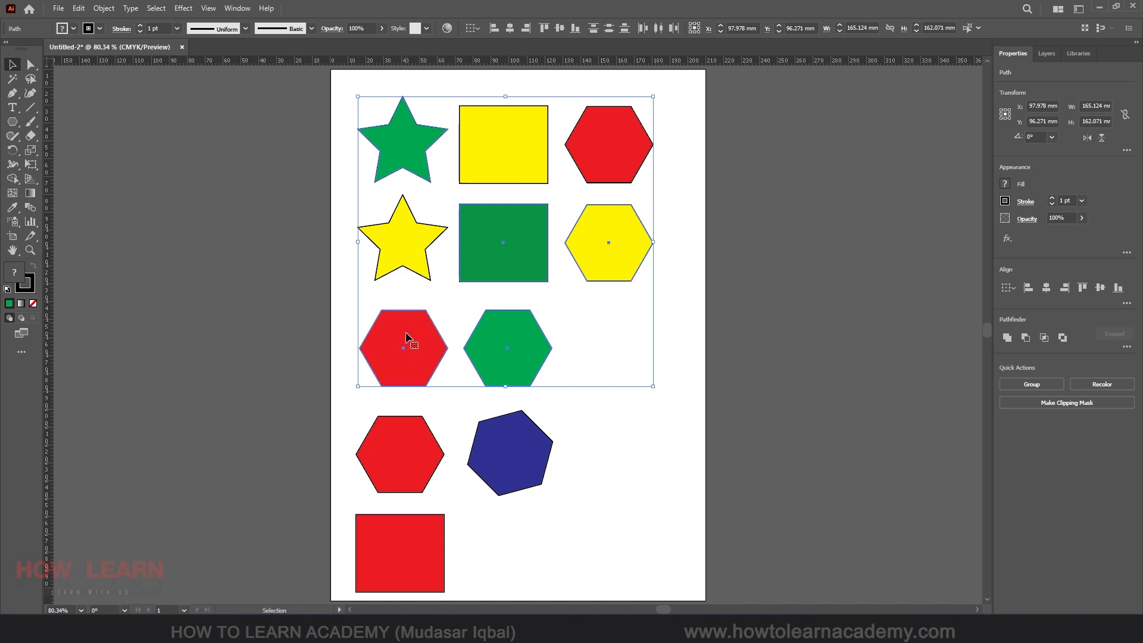
pyautogui.moveTo(409, 332); pyautogui.dragTo(470, 344)
pyautogui.click(696, 258)
# - Move the green star slightly left and down, to about X 34.2 mm, Y 42.1 mm
pyautogui.click(410, 144)
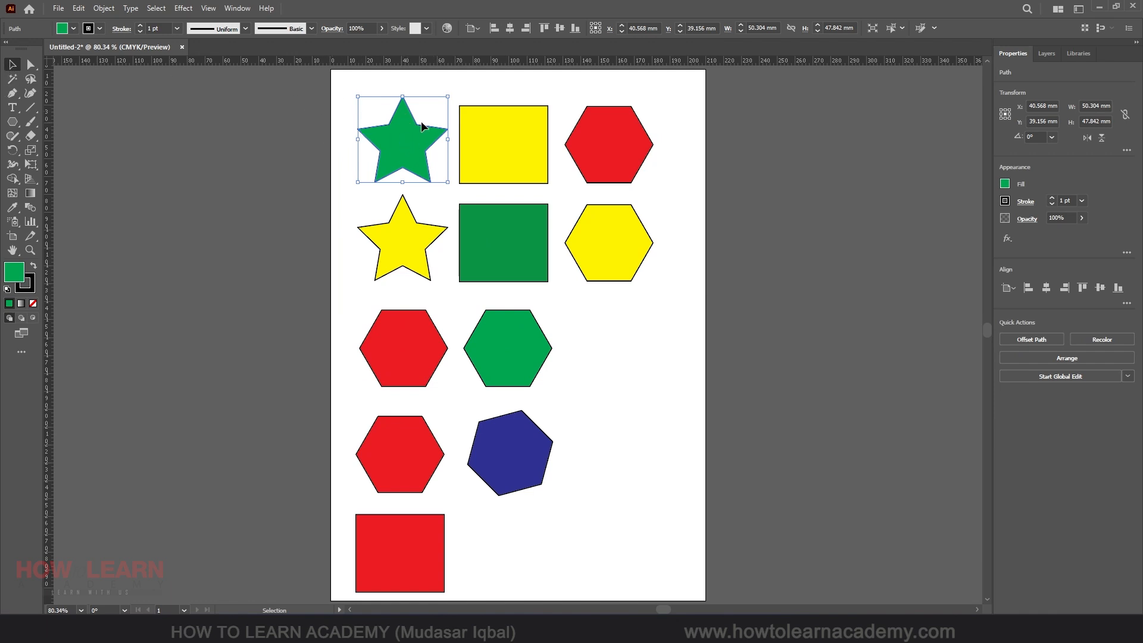
pyautogui.moveTo(411, 135)
pyautogui.mouseDown()
pyautogui.moveTo(226, 139)
pyautogui.moveTo(400, 142)
pyautogui.mouseUp()
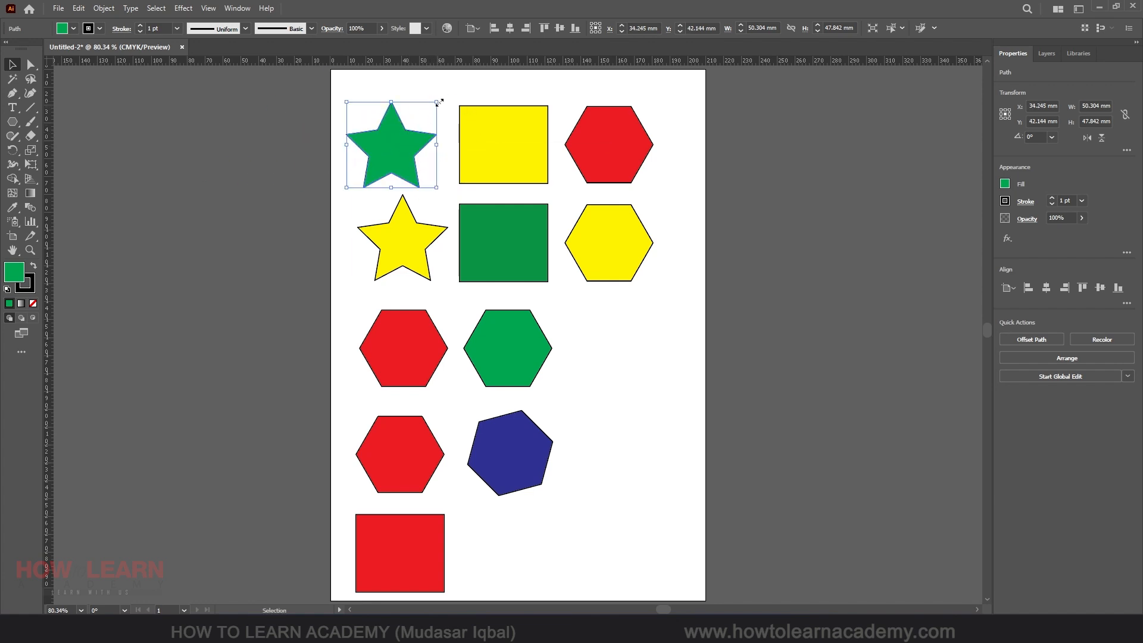
# - Try scaling the green star down from its upper-right corner several times, undoing each attempt
pyautogui.moveTo(438, 99); pyautogui.dragTo(373, 147)
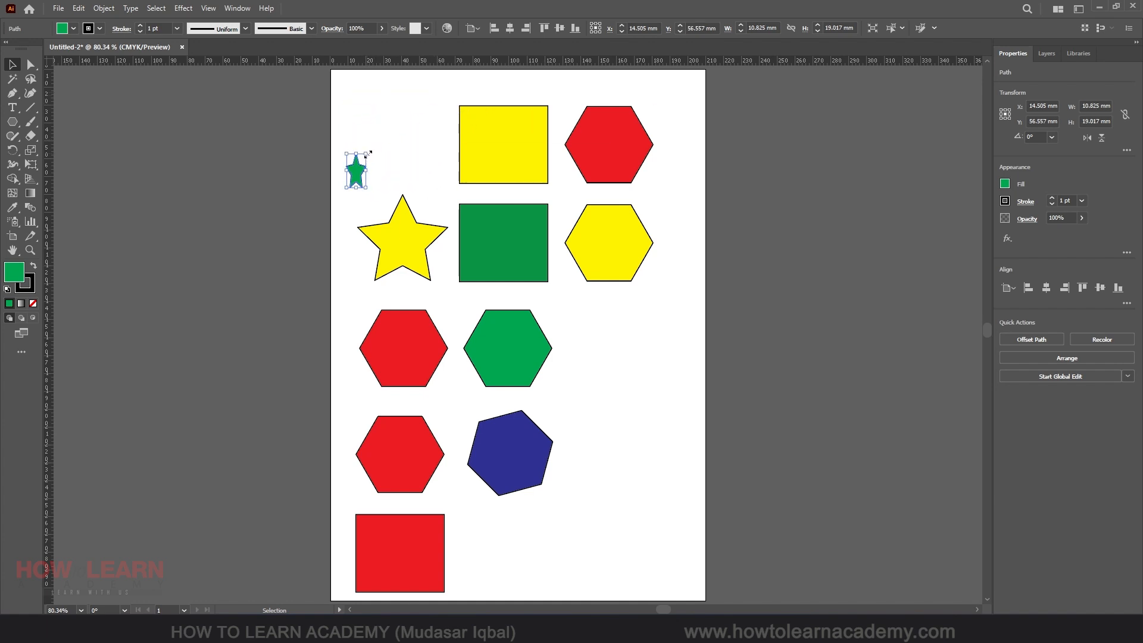
pyautogui.hotkey('ctrl', 'z')
pyautogui.moveTo(436, 102); pyautogui.dragTo(403, 126)
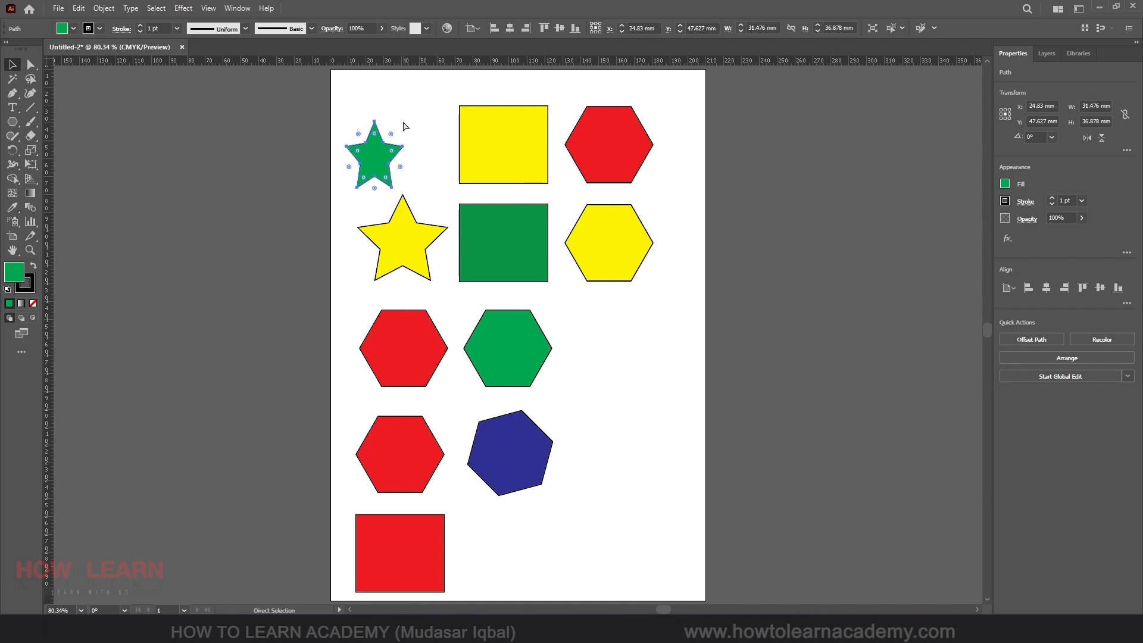
pyautogui.hotkey('ctrl', 'z')
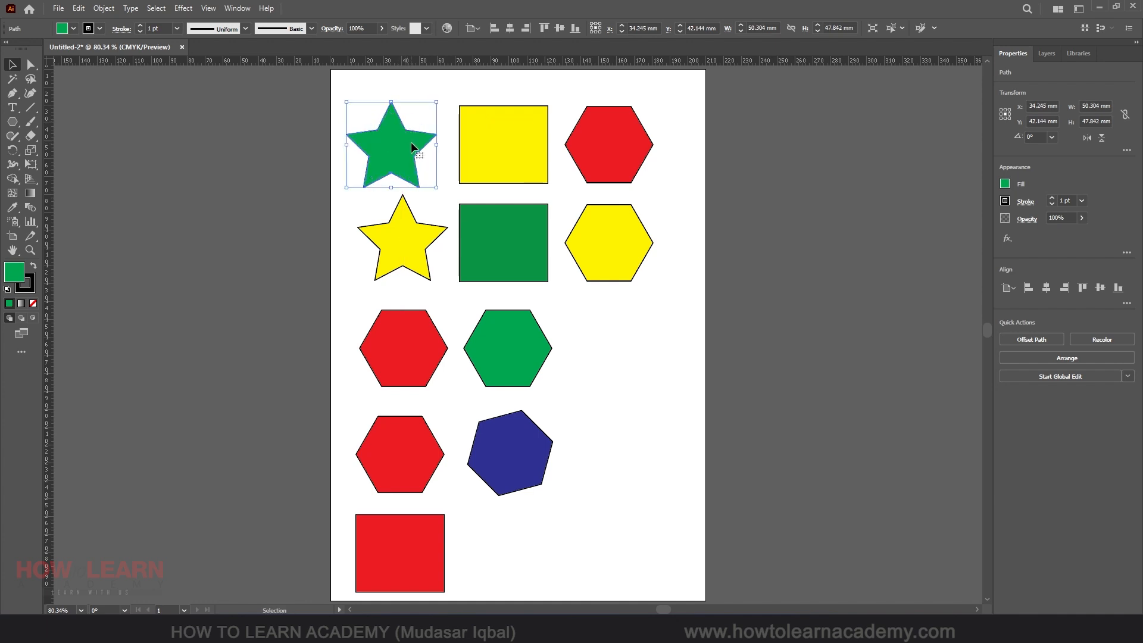
pyautogui.moveTo(439, 102); pyautogui.dragTo(413, 121)
pyautogui.hotkey('ctrl', 'z')
# - Scale the green star down proportionally about its centre to about 43 by 41 mm
pyautogui.moveTo(436, 103)
pyautogui.mouseDown()
pyautogui.moveTo(426, 123)
pyautogui.moveTo(435, 104)
pyautogui.moveTo(417, 114)
pyautogui.moveTo(434, 104)
pyautogui.mouseUp()
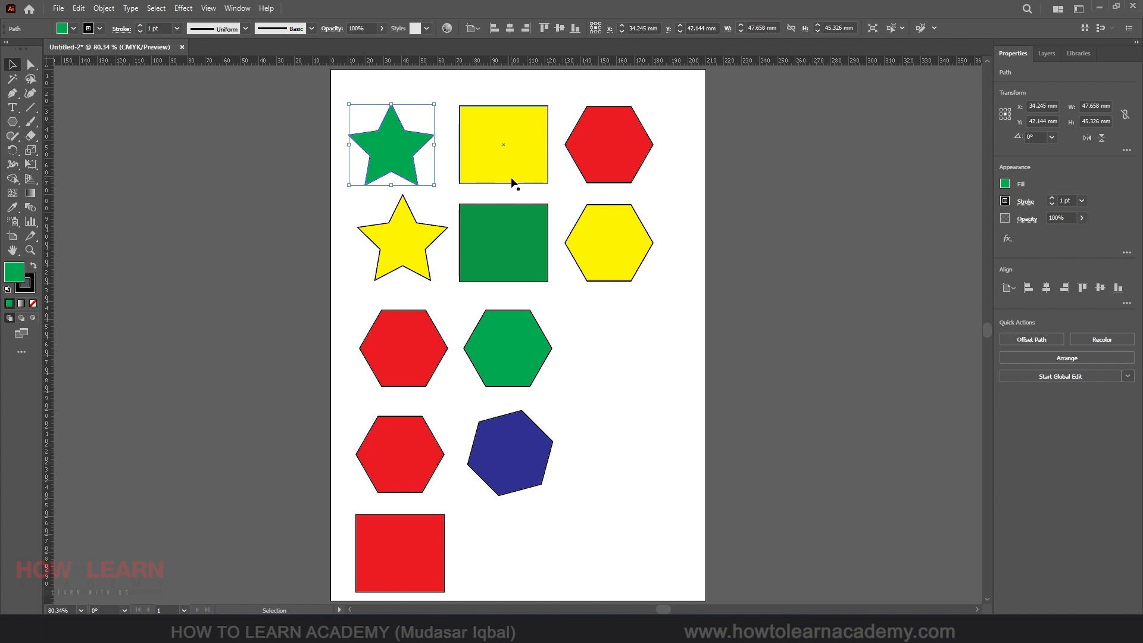
pyautogui.moveTo(437, 106)
pyautogui.mouseDown()
pyautogui.moveTo(397, 117)
pyautogui.moveTo(431, 100)
pyautogui.mouseUp()
pyautogui.press('a')
pyautogui.press('v')
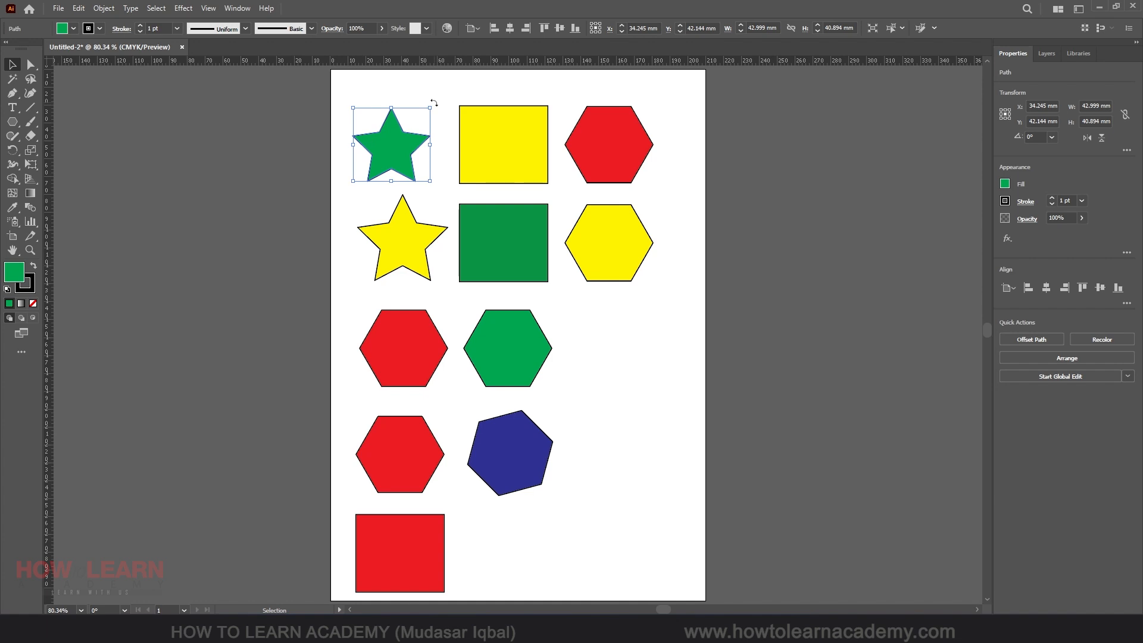
# - Try rotating the green star, undo the rotation, and select the yellow rectangle
pyautogui.moveTo(434, 102); pyautogui.dragTo(332, 133)
pyautogui.hotkey('ctrl', 'z')
pyautogui.click(502, 145)
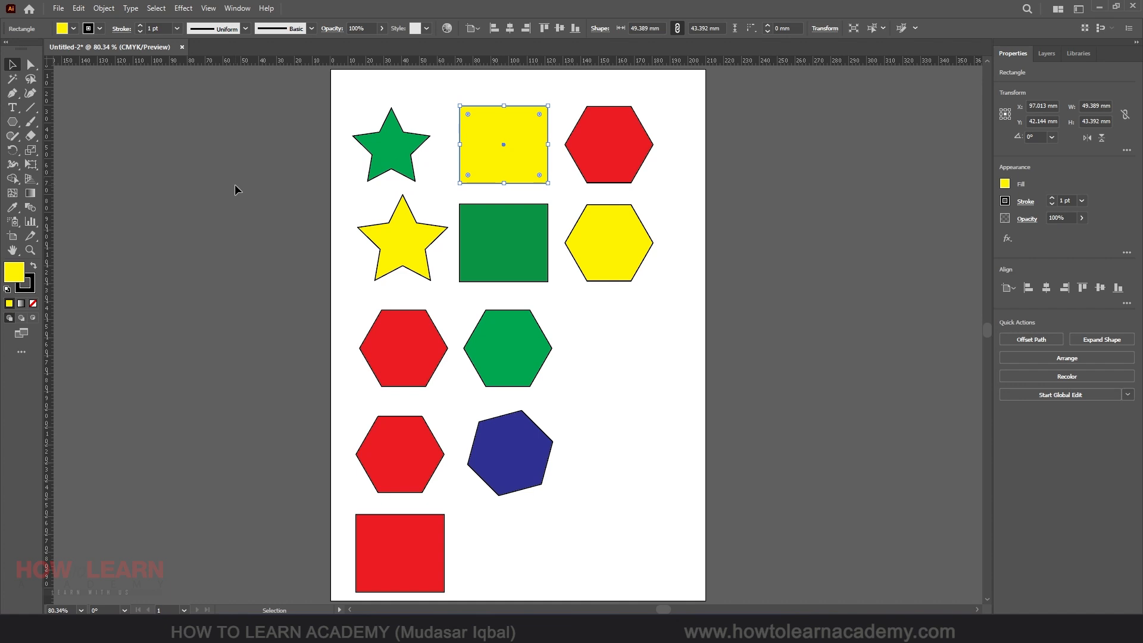
# - Duplicate the yellow hexagon below itself at about X 157.6 mm, Y 148.5 mm, and undo an extra copy placed beside it
pyautogui.hotkey('ctrl', '1')
pyautogui.click(486, 242)
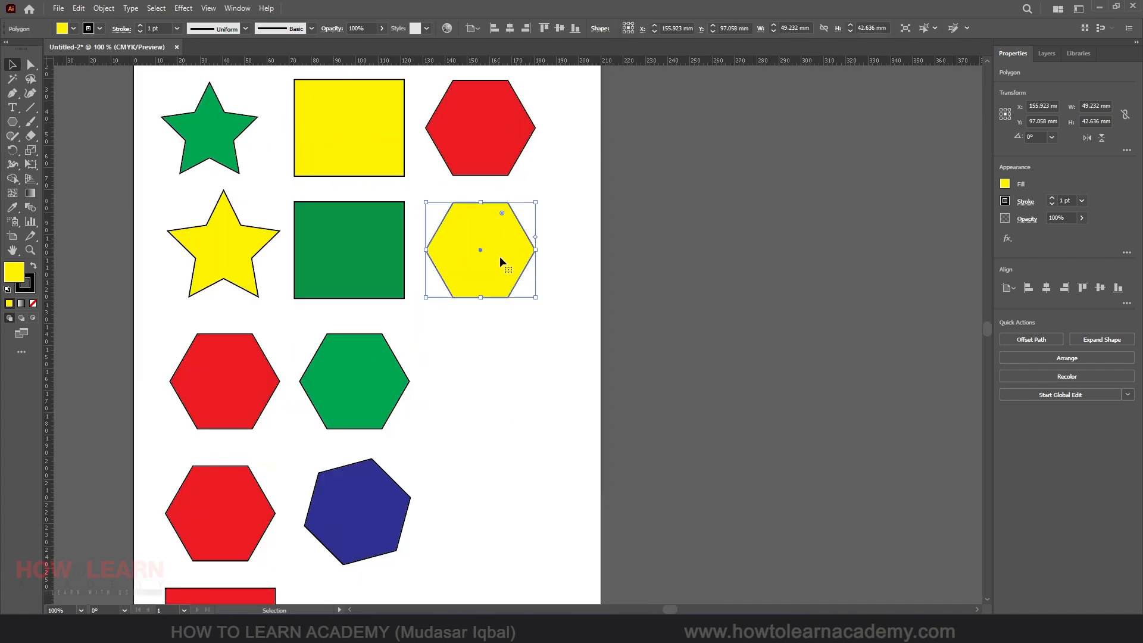
pyautogui.moveTo(503, 254); pyautogui.dragTo(508, 369)
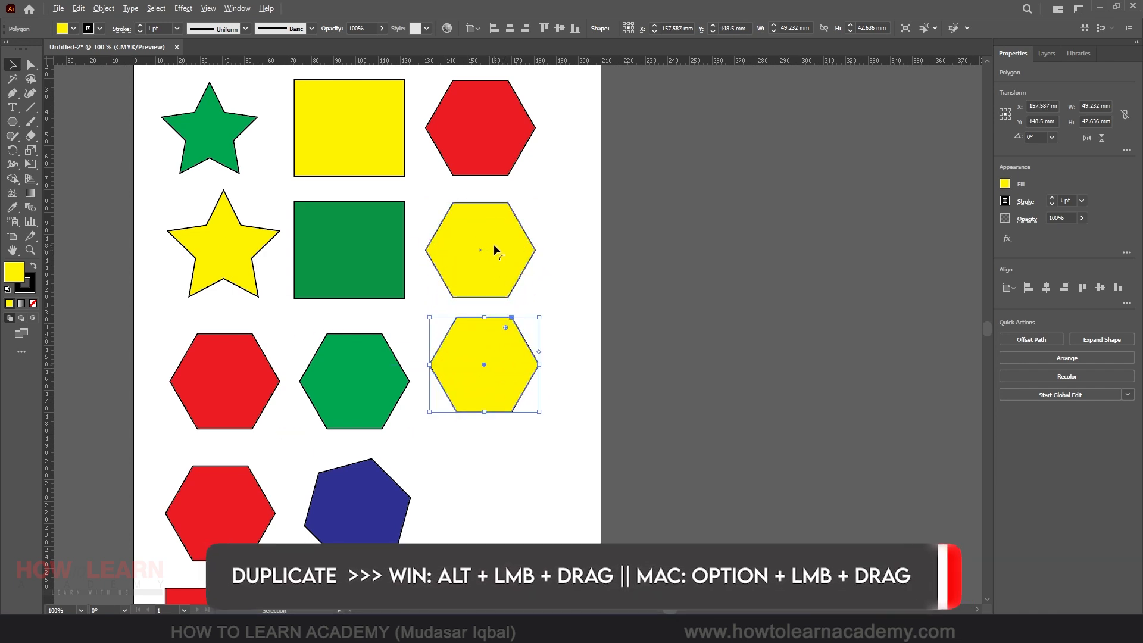
pyautogui.moveTo(501, 249); pyautogui.dragTo(620, 244)
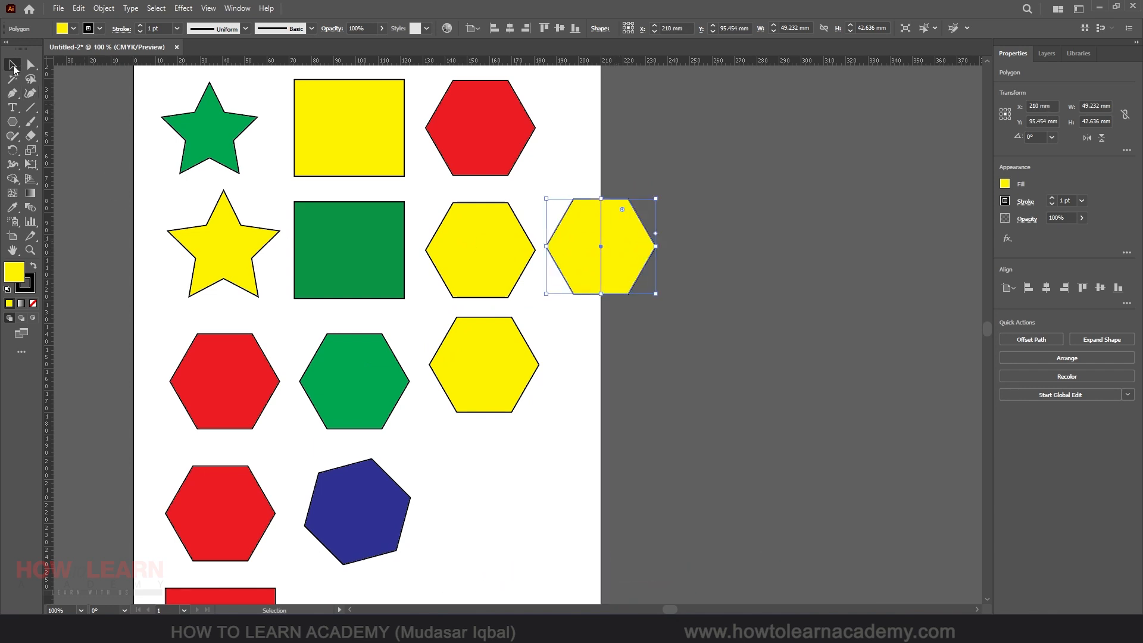
pyautogui.hotkey('ctrl', 'z')
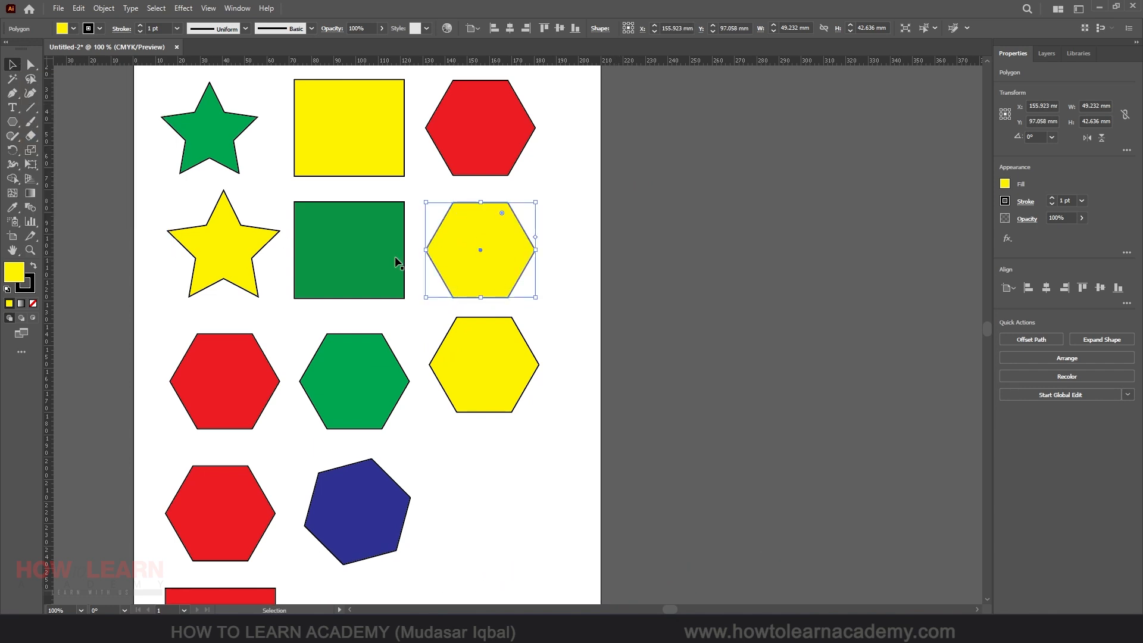
# - Duplicate the green star onto the pasteboard right of the artboard, at about X 243.2 mm, Y 36.9 mm
pyautogui.scroll(-2, 265, 324)
pyautogui.scroll(1, 381, 209)
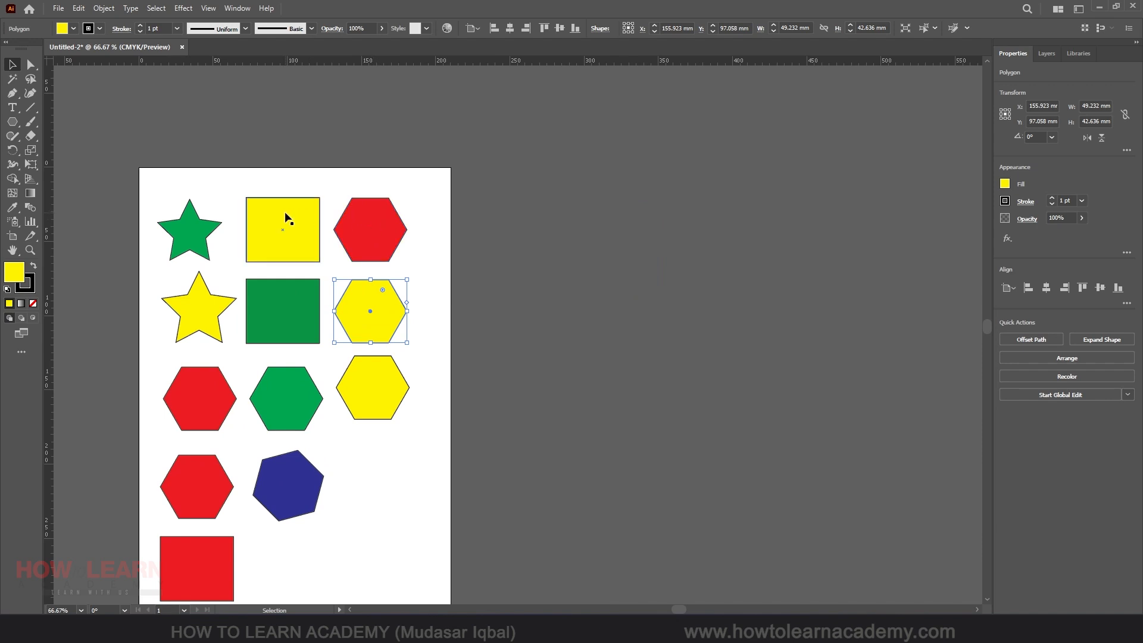
pyautogui.click(191, 237)
pyautogui.moveTo(191, 238); pyautogui.dragTo(502, 230)
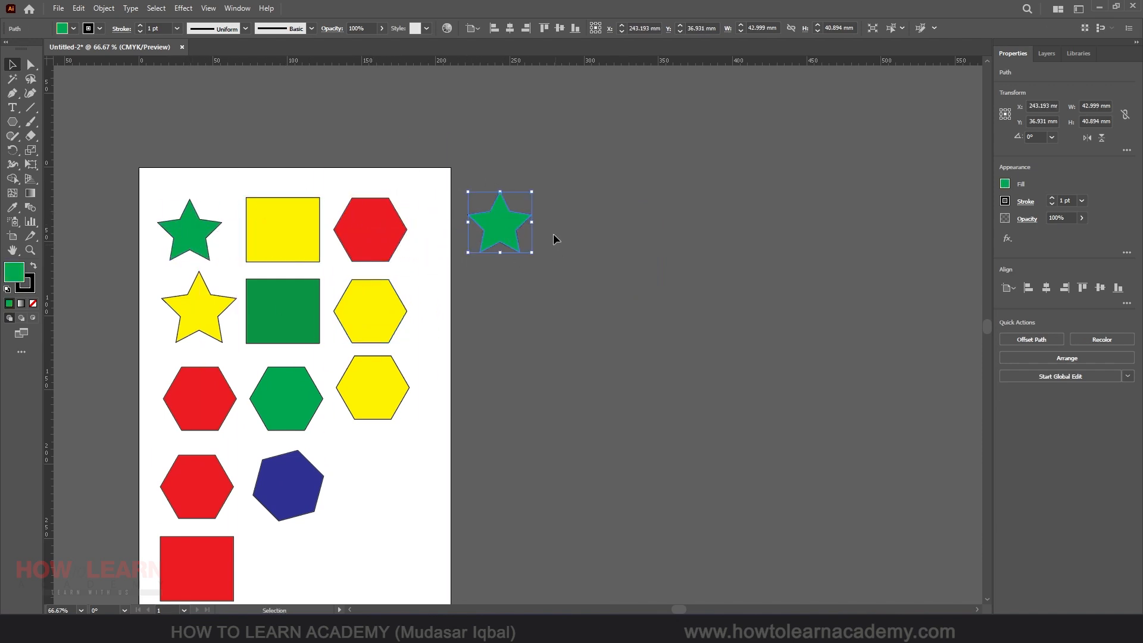
# - Try copying the pasteboard star to its right, with and without horizontal alignment, undoing each copy
pyautogui.scroll(2, 540, 193)
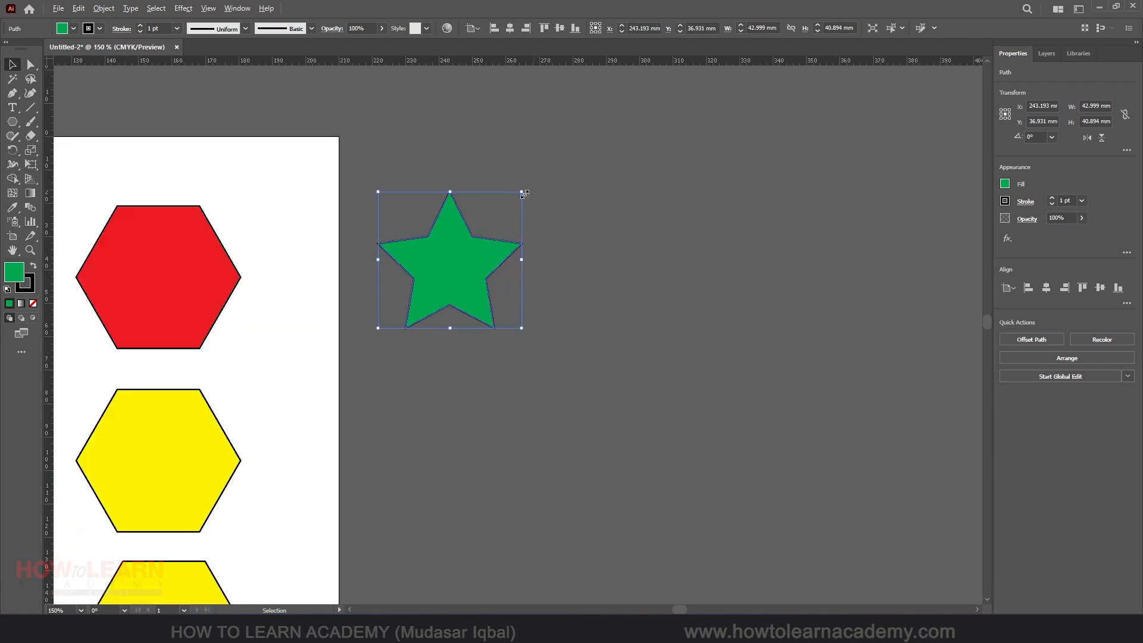
pyautogui.moveTo(455, 265); pyautogui.dragTo(610, 268)
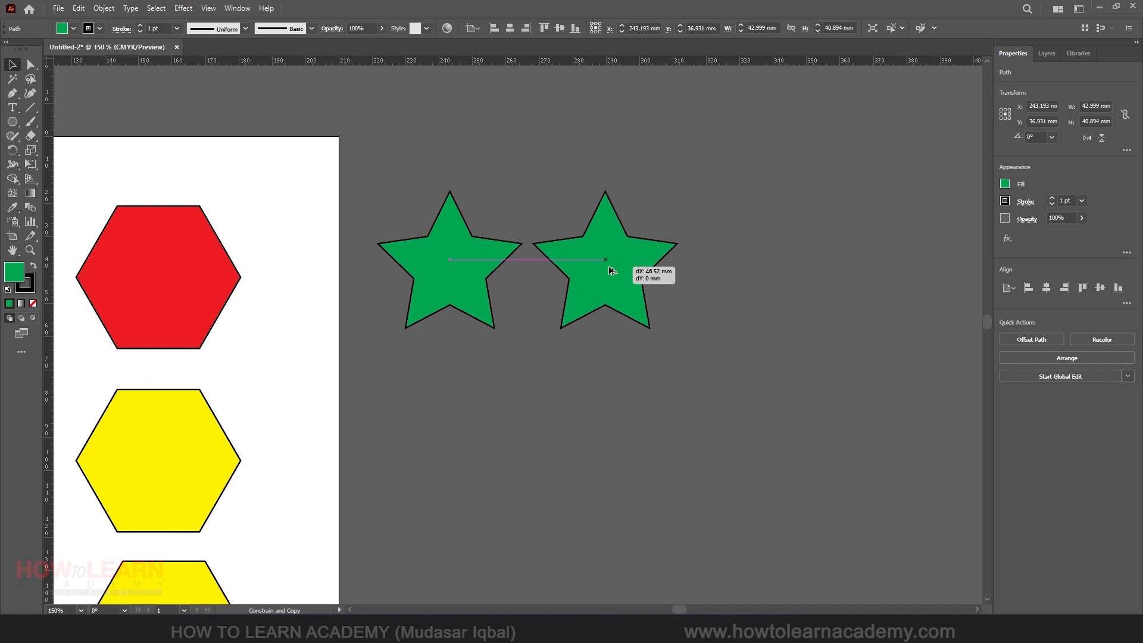
pyautogui.moveTo(609, 266); pyautogui.dragTo(609, 267)
pyautogui.hotkey('ctrl', 'z')
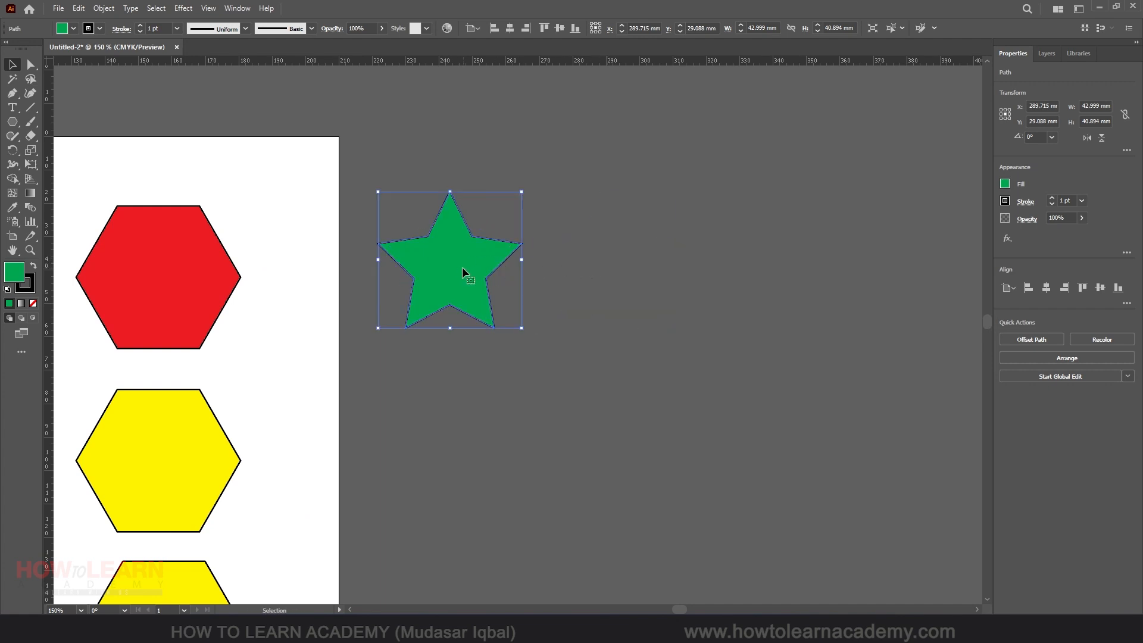
pyautogui.moveTo(462, 266); pyautogui.dragTo(624, 253)
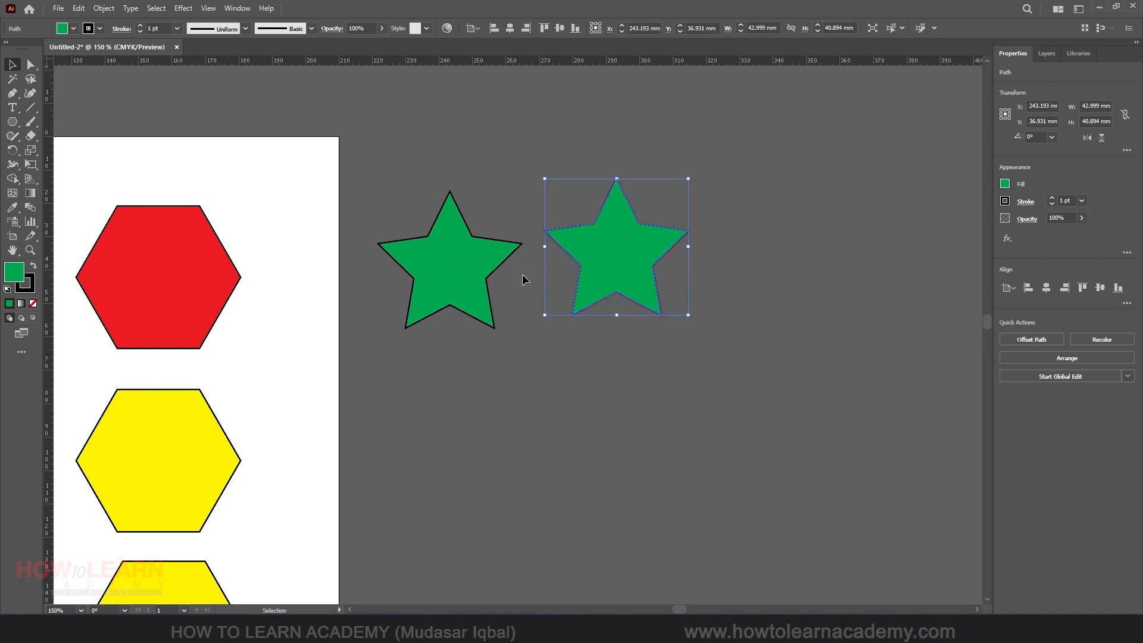
pyautogui.hotkey('ctrl', 'z')
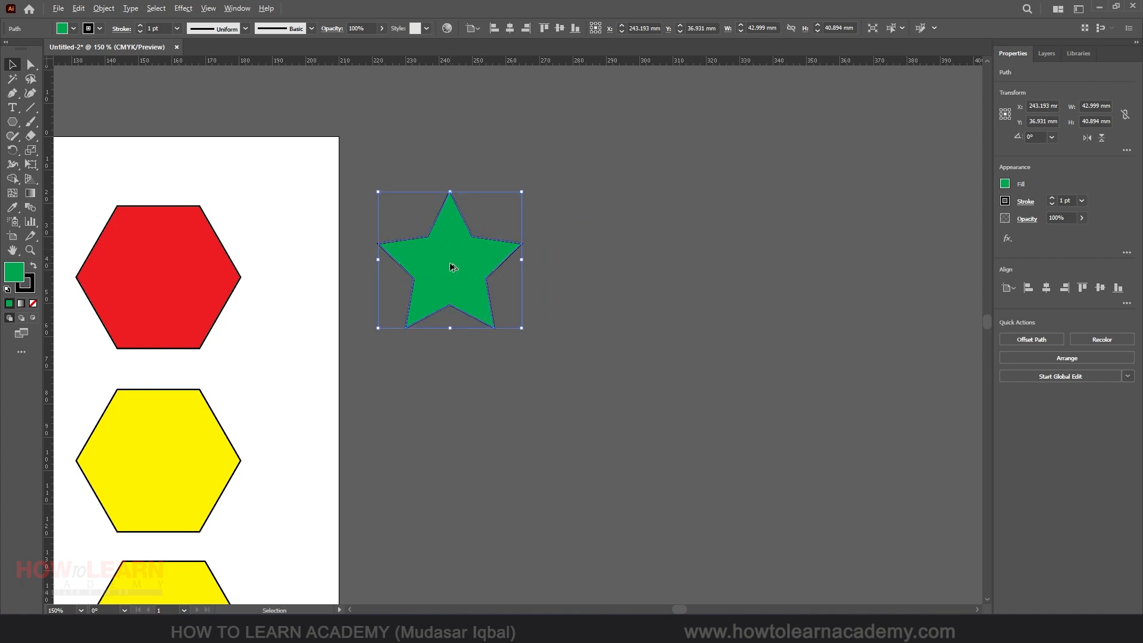
# - Duplicate the pasteboard star to its right, keeping the copy horizontally level with the original
pyautogui.moveTo(449, 262); pyautogui.dragTo(606, 249)
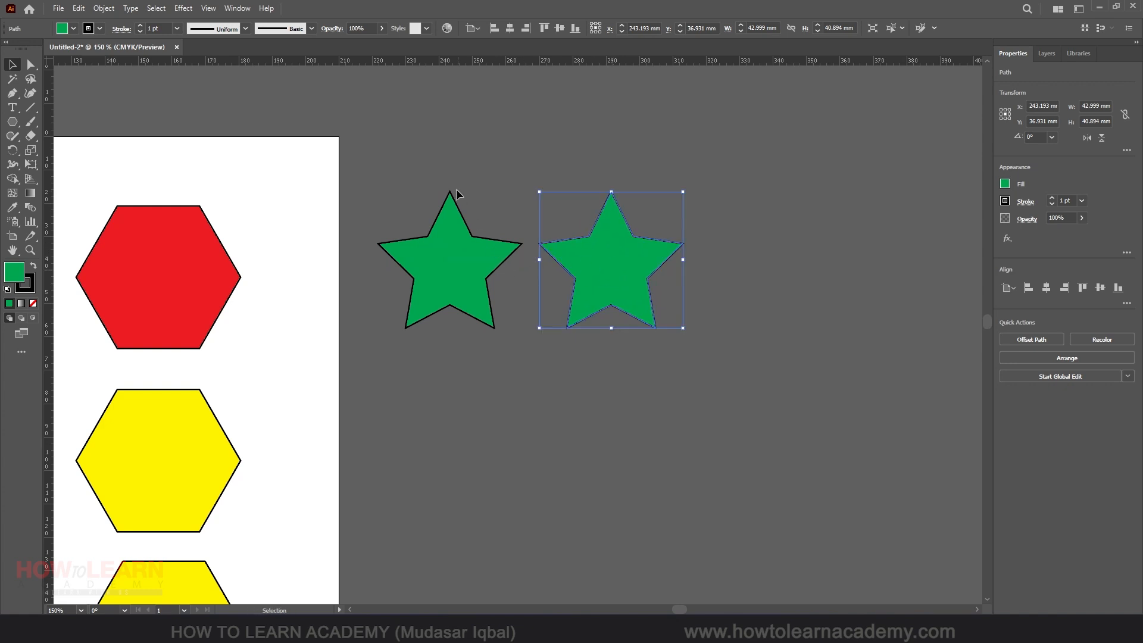
# - Repeat the last star duplication four times with Transform Again to form an evenly spaced row of six stars
pyautogui.scroll(-4, 184, 388)
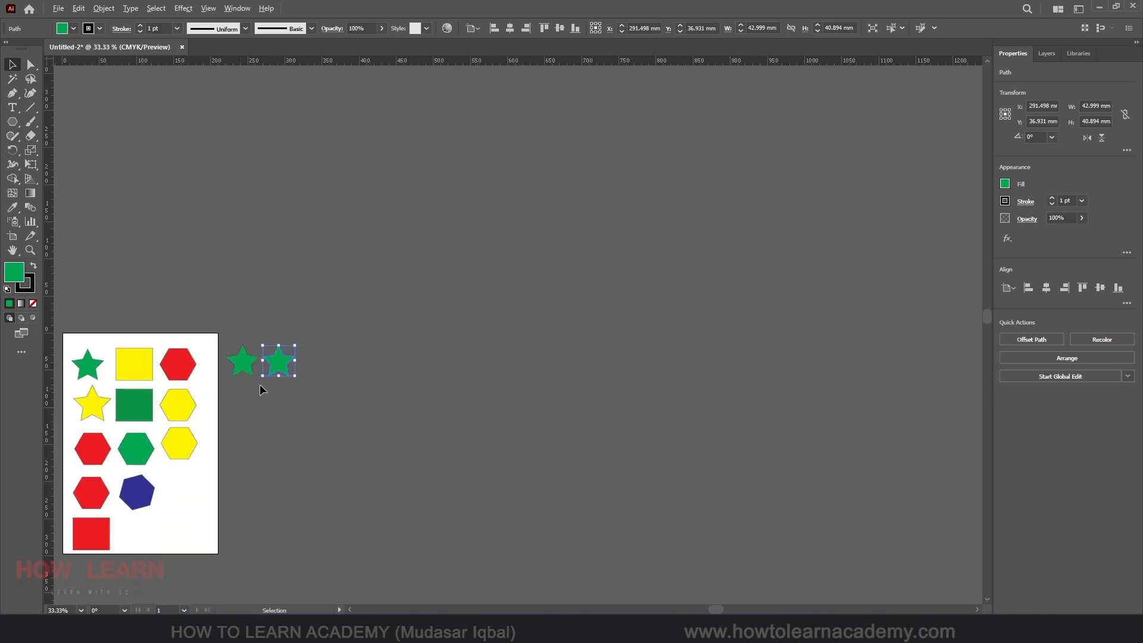
pyautogui.scroll(3, 259, 381)
pyautogui.scroll(-2, 243, 362)
pyautogui.scroll(1, 255, 355)
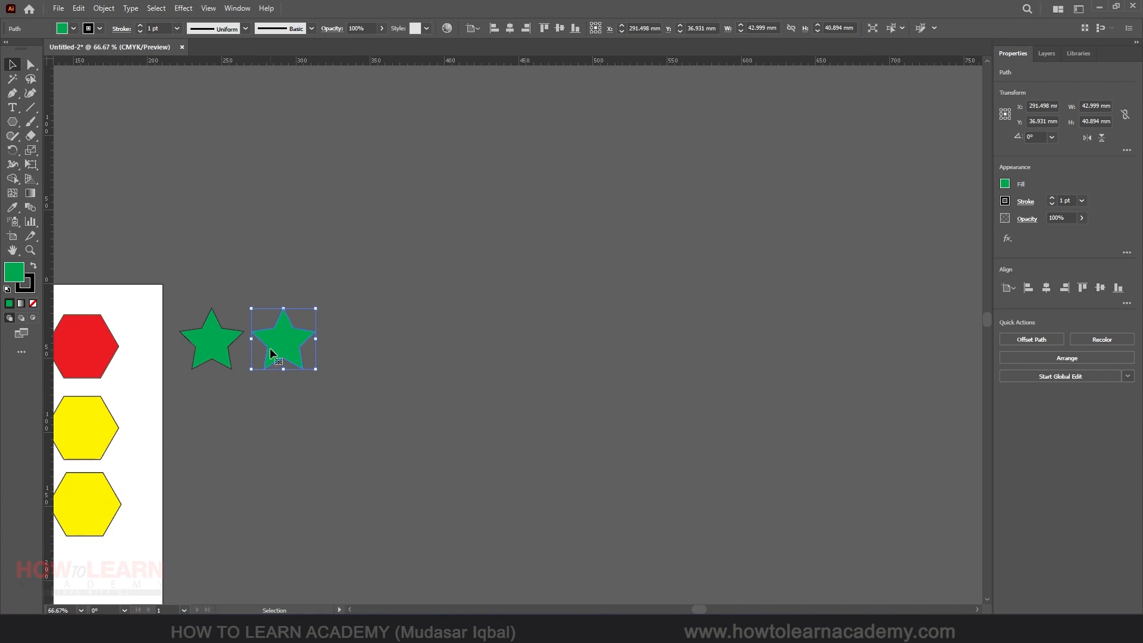
pyautogui.press('a')
pyautogui.hotkey('ctrl', 'd')
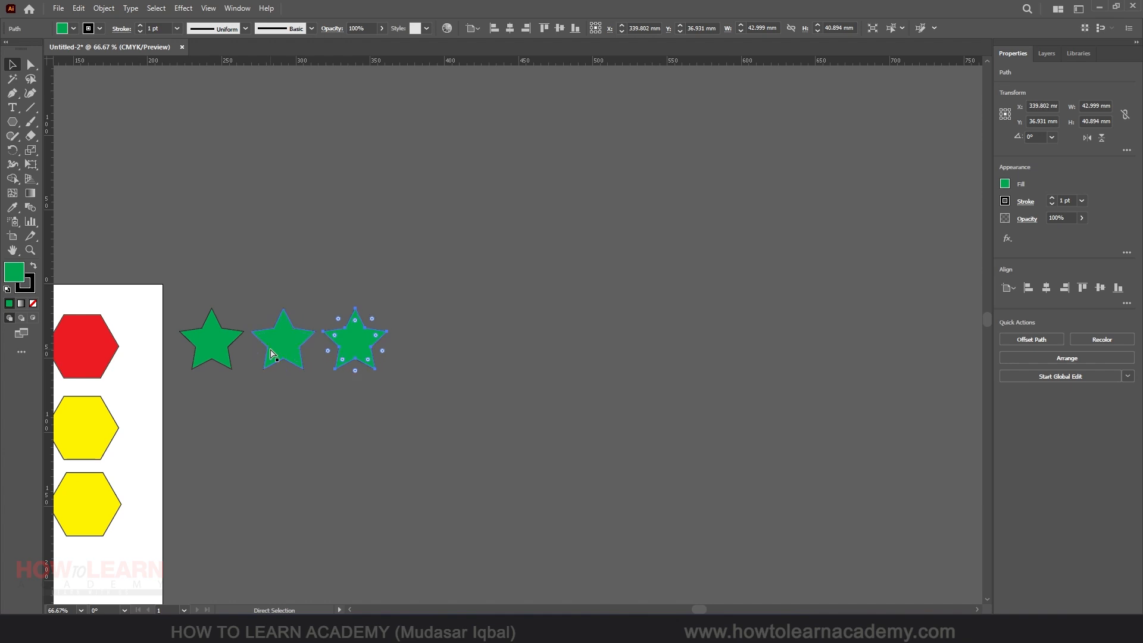
pyautogui.press('v')
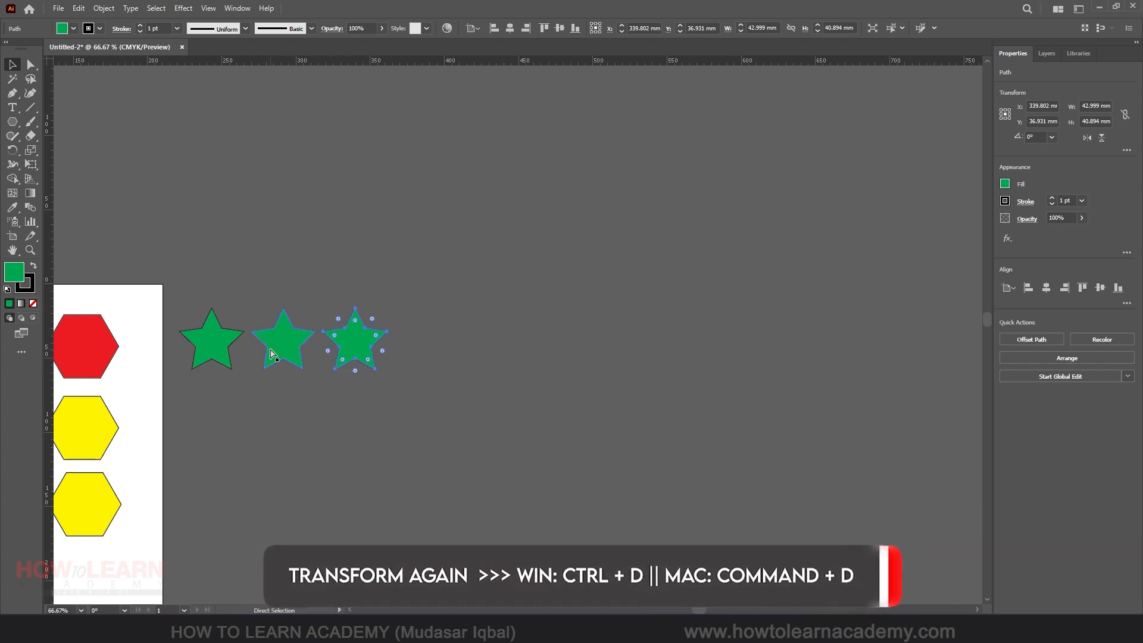
pyautogui.hotkey('ctrl', 'd')
pyautogui.hotkey('ctrl', 'd')
pyautogui.hotkey('ctrl', 'd')
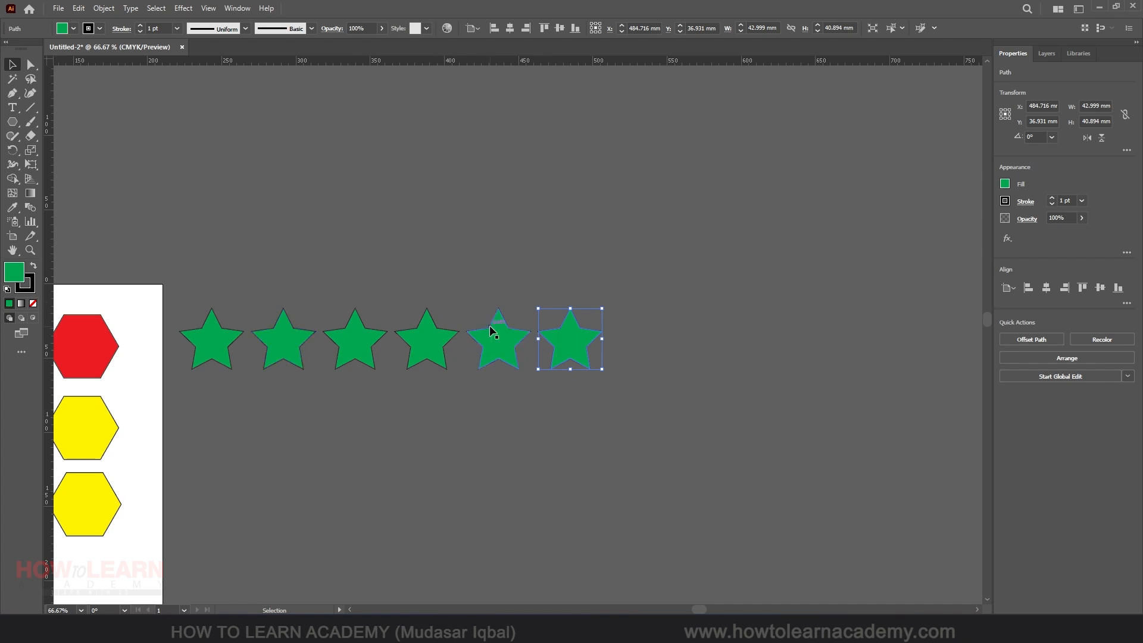
# - Delete the five duplicated stars in the pasteboard row, keeping only the one nearest the artboard
pyautogui.scroll(2, 196, 383)
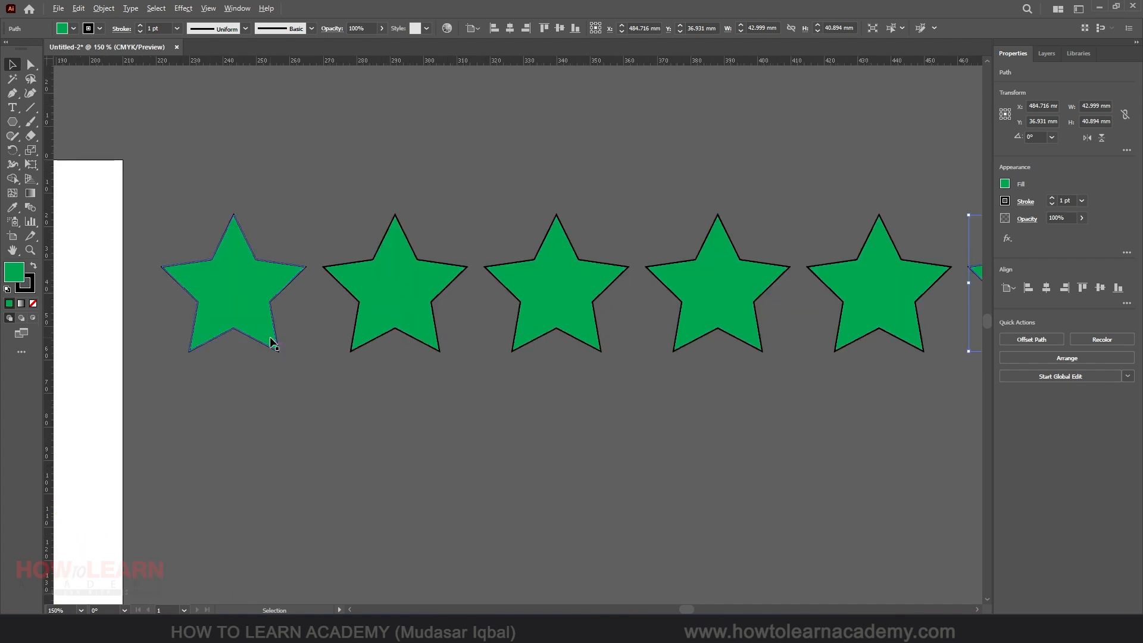
pyautogui.scroll(-2, 271, 341)
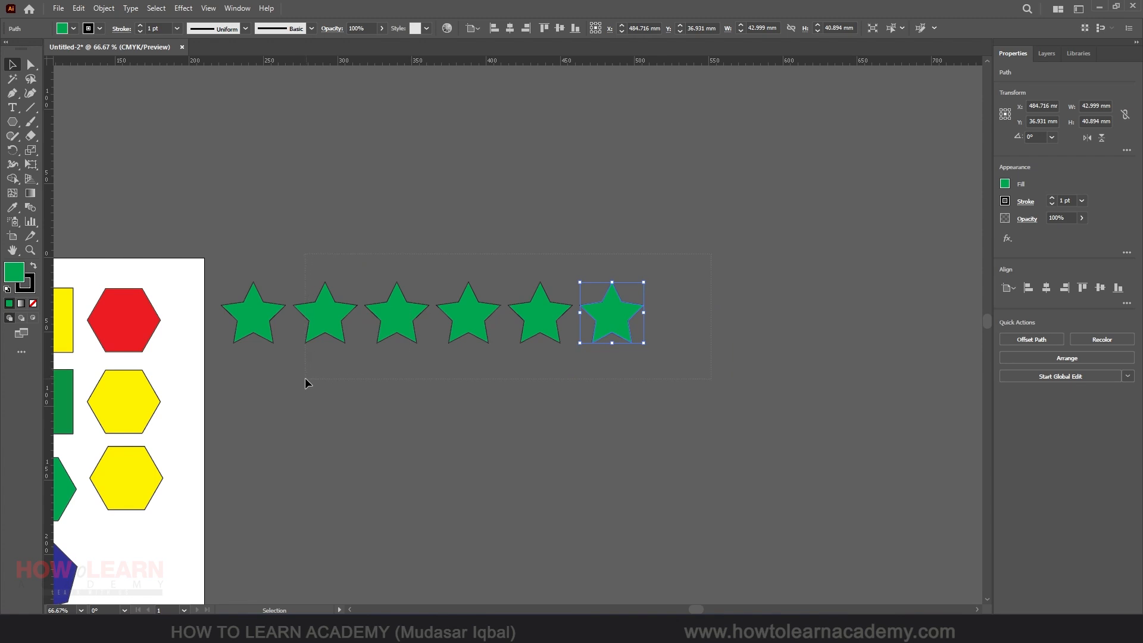
pyautogui.moveTo(304, 377); pyautogui.dragTo(312, 374)
pyautogui.press('Delete')
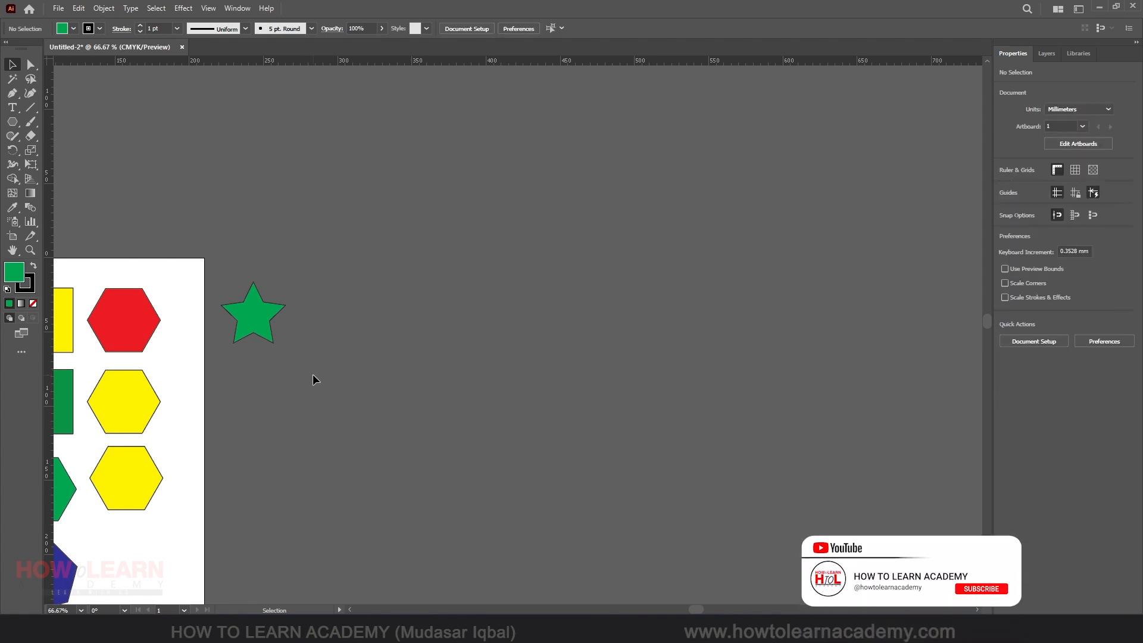
# - Move the remaining pasteboard star farther from the artboard, to about X 262.2 mm, Y 35.5 mm
pyautogui.scroll(1, 250, 302)
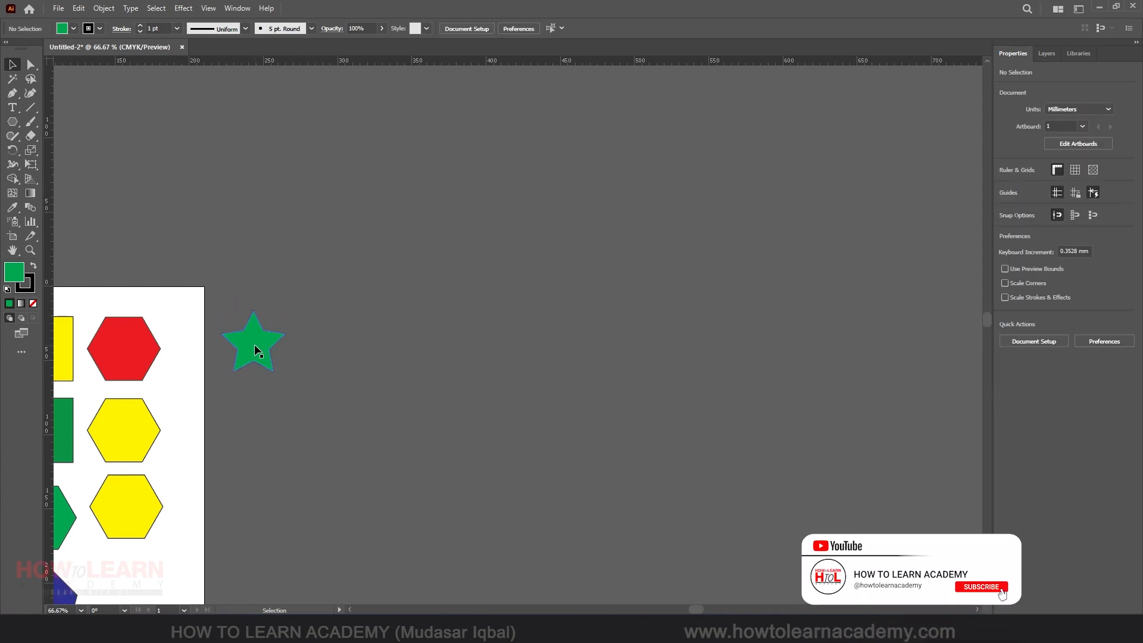
pyautogui.scroll(3, 255, 344)
pyautogui.moveTo(254, 347); pyautogui.dragTo(323, 324)
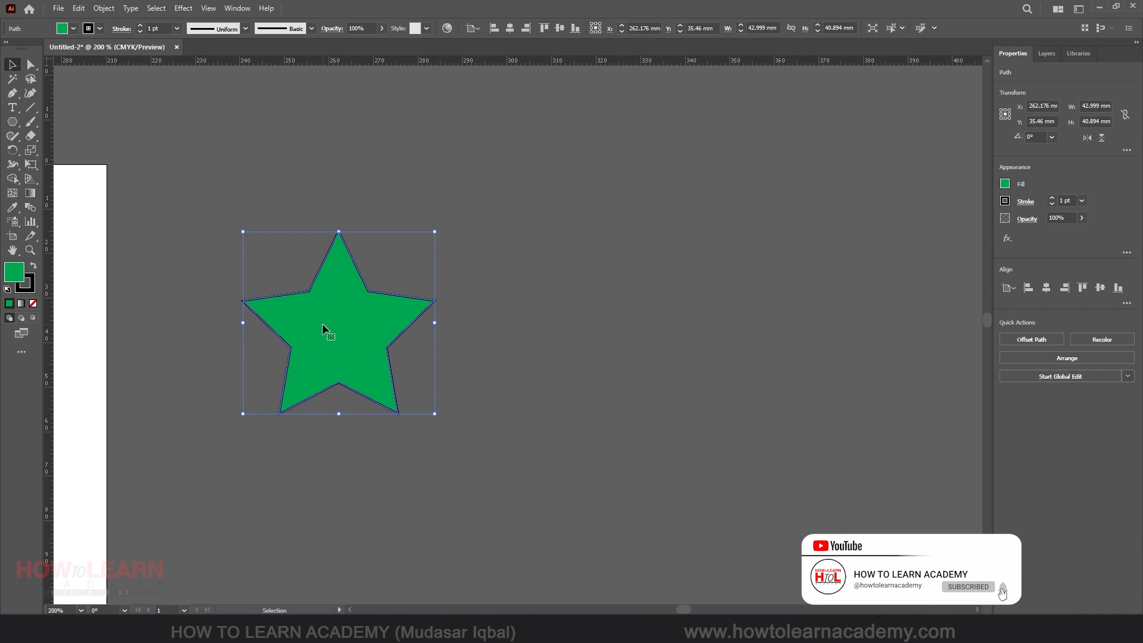
pyautogui.click(388, 244)
pyautogui.click(353, 286)
# - Try rotating the pasteboard star freely clockwise and in constrained angle increments, returning it to its upright orientation
pyautogui.moveTo(444, 231); pyautogui.dragTo(476, 269)
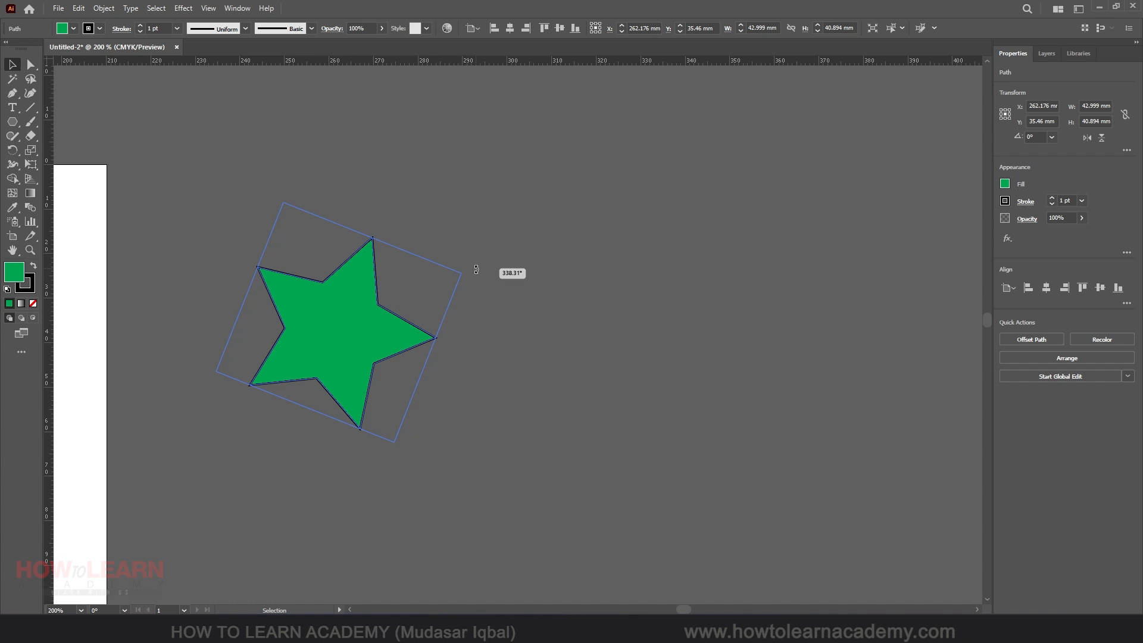
pyautogui.moveTo(476, 269)
pyautogui.mouseDown()
pyautogui.moveTo(478, 334)
pyautogui.moveTo(463, 266)
pyautogui.mouseUp()
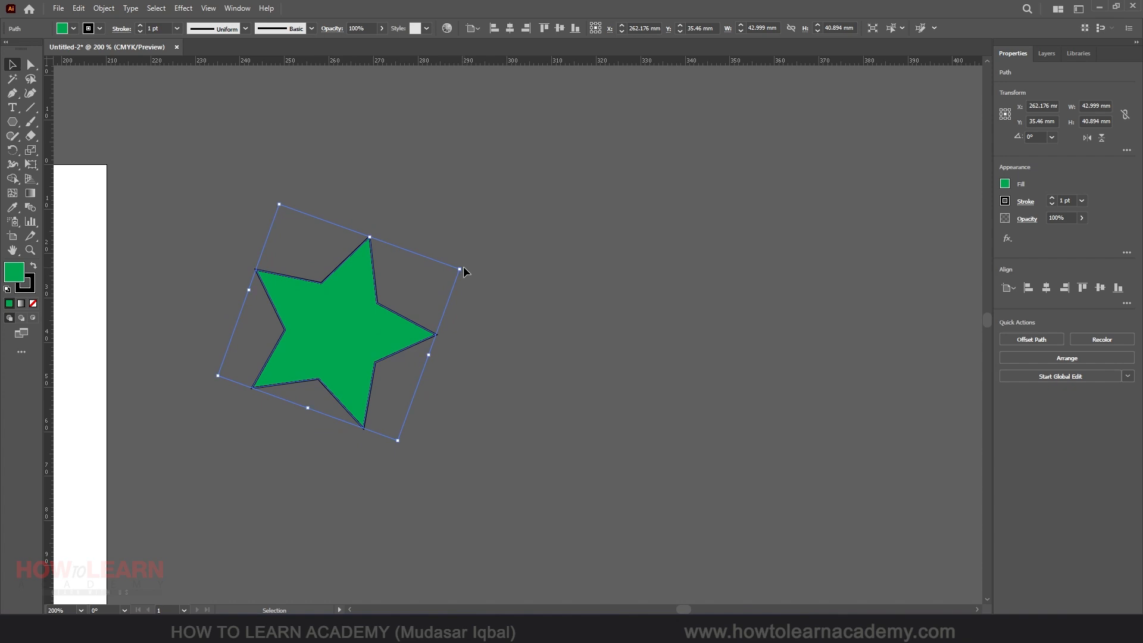
pyautogui.hotkey('ctrl', 'z')
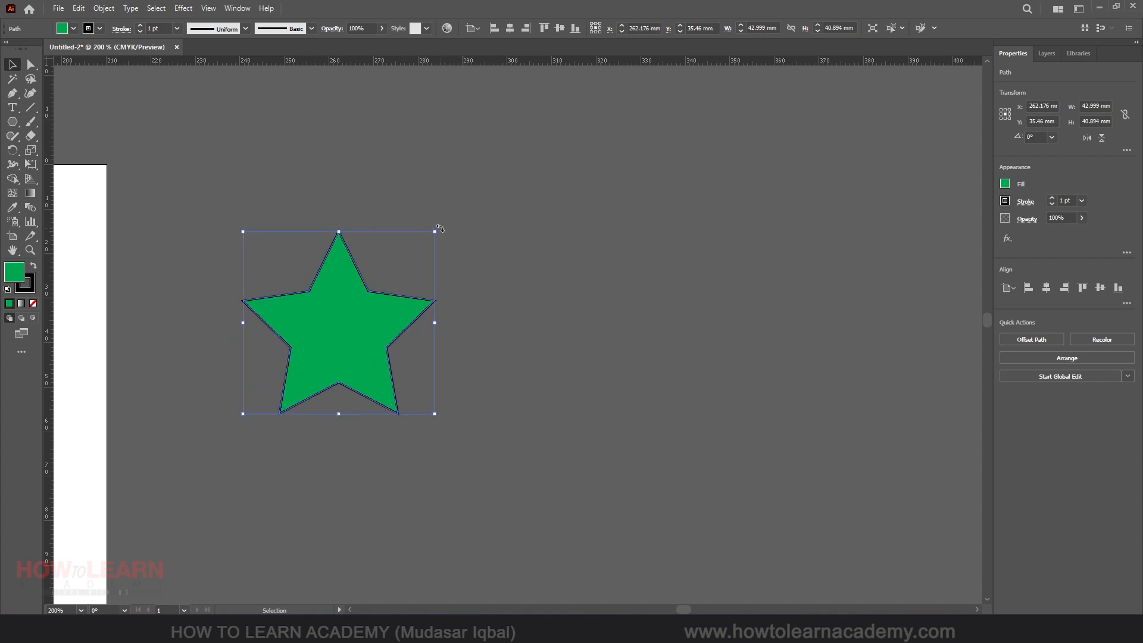
pyautogui.press('shift')
pyautogui.moveTo(450, 242); pyautogui.dragTo(429, 225)
# - Delete the green star from the pasteboard
pyautogui.scroll(-4, 517, 224)
pyautogui.scroll(2, 264, 299)
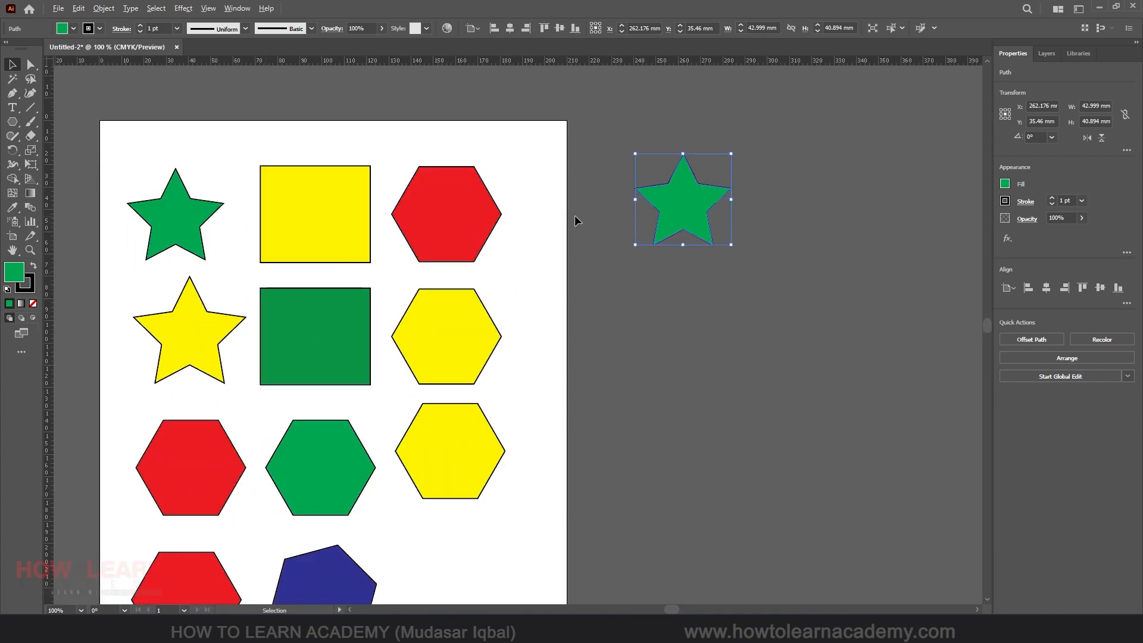
pyautogui.press('Delete')
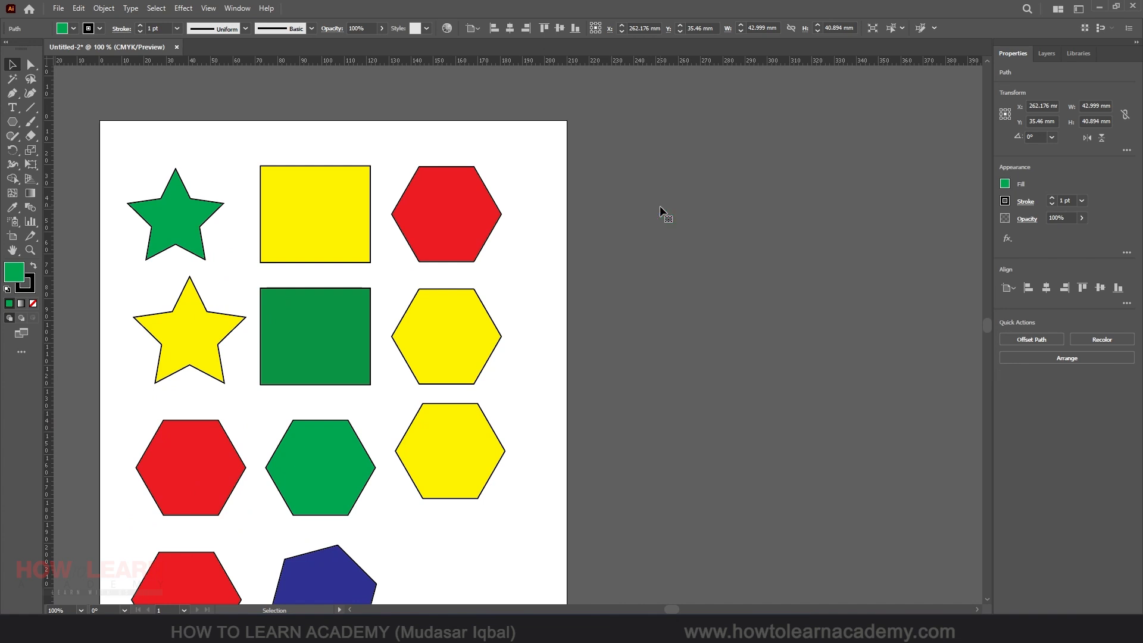
pyautogui.scroll(-1, 319, 480)
pyautogui.scroll(1, 311, 484)
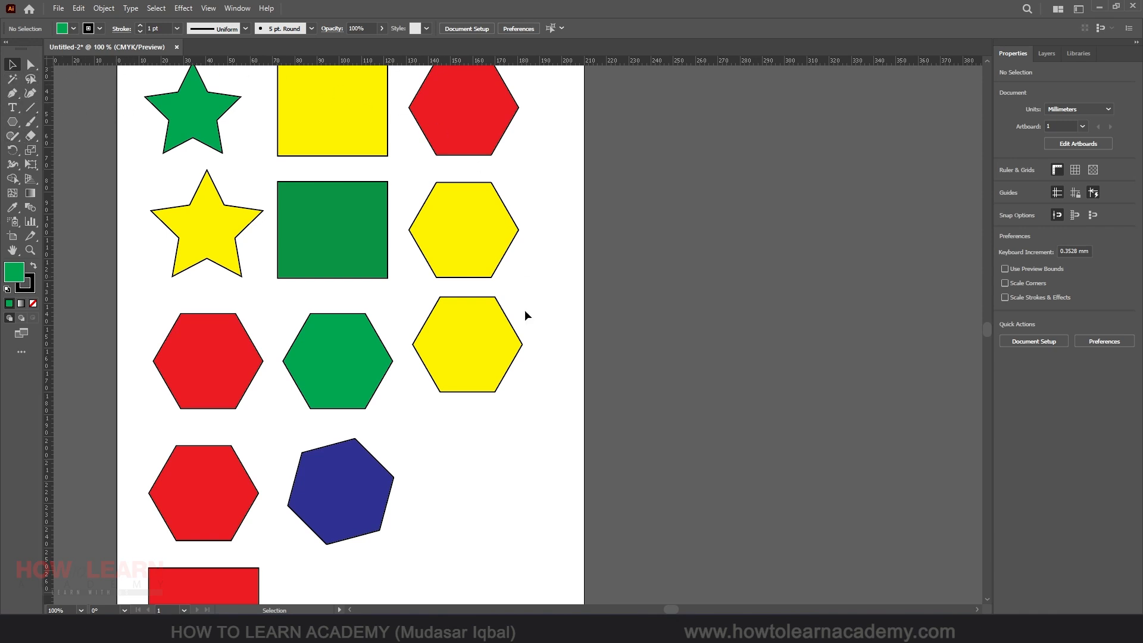
# - Select the shapes matching the green star's fill with the Magic Wand, adding the dark green rectangle and removing it from the selection
pyautogui.click(13, 81)
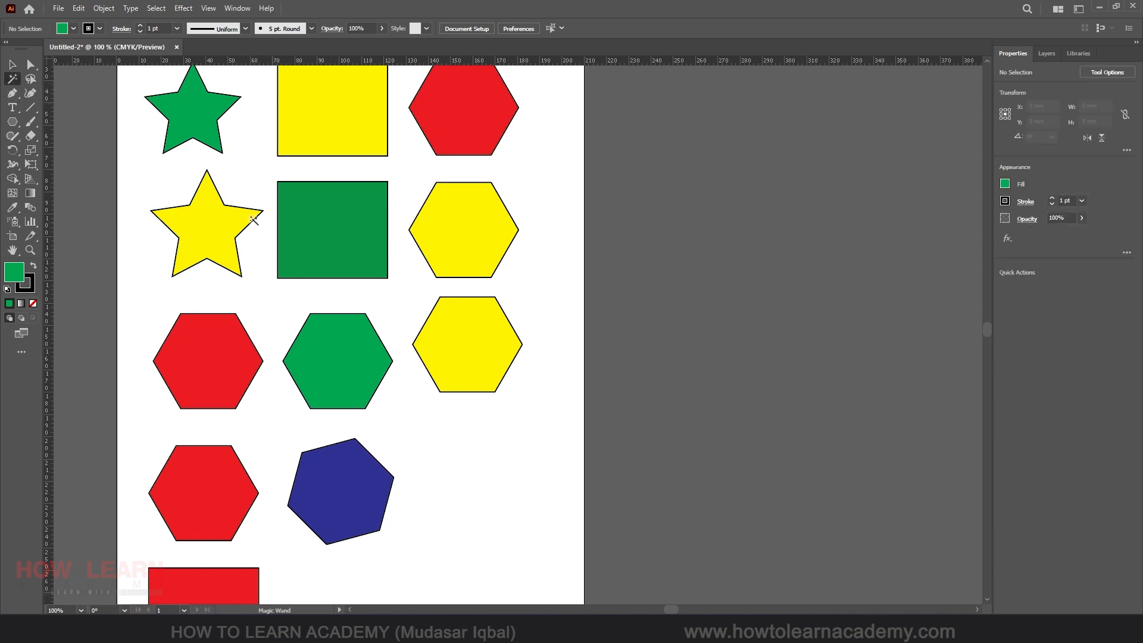
pyautogui.click(201, 108)
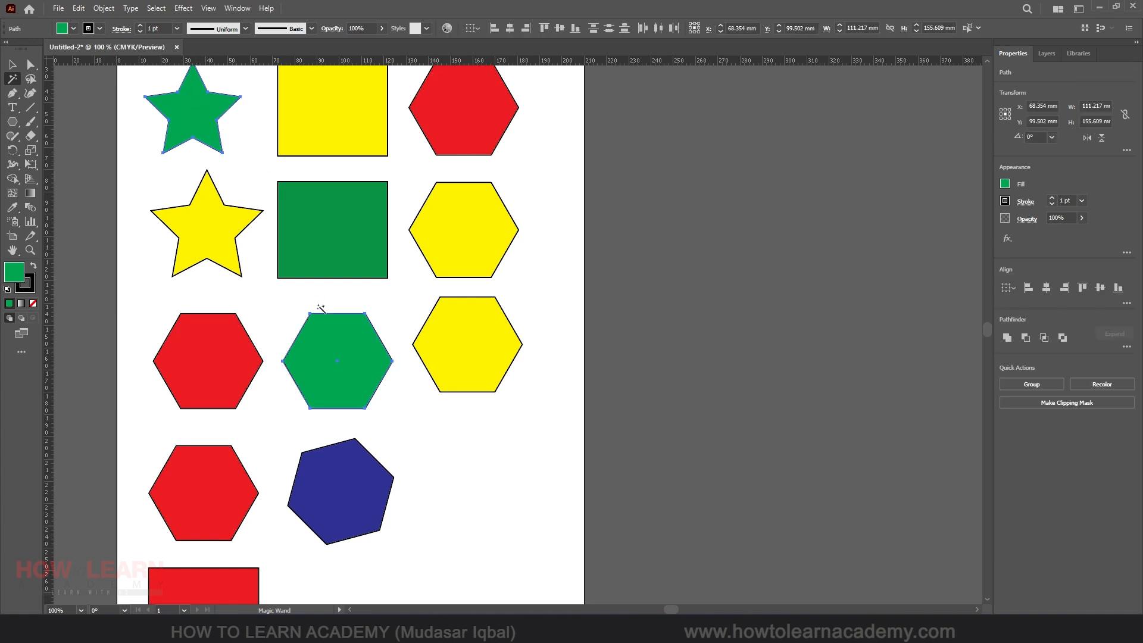
pyautogui.keyDown('shift'); pyautogui.click(329, 221); pyautogui.keyUp('shift')
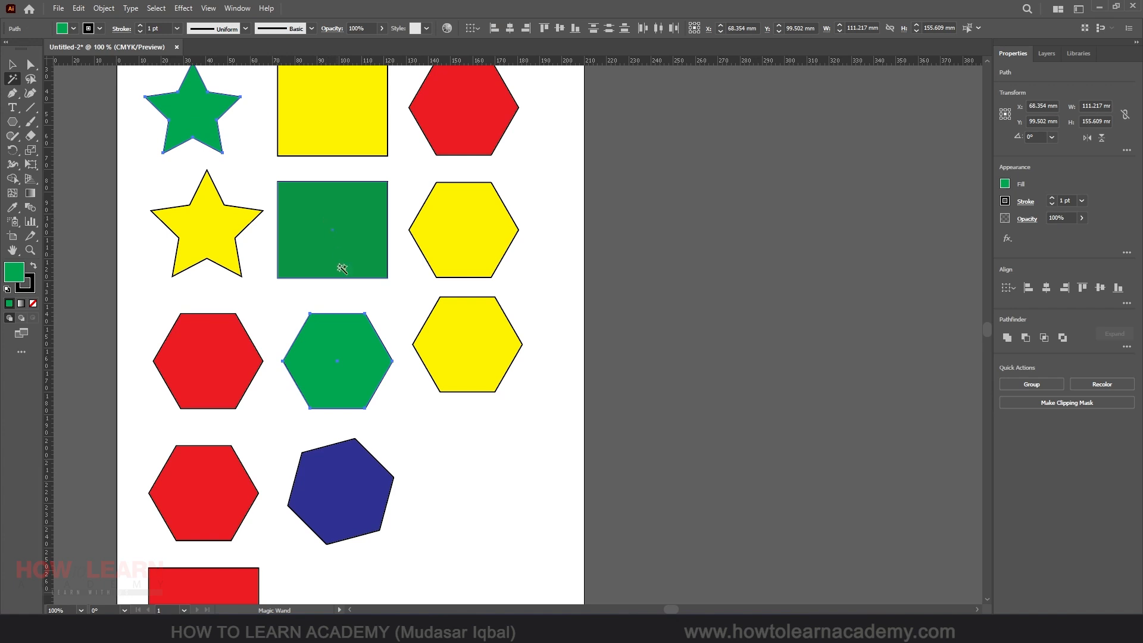
pyautogui.keyDown('alt'); pyautogui.click(311, 252); pyautogui.keyUp('alt')
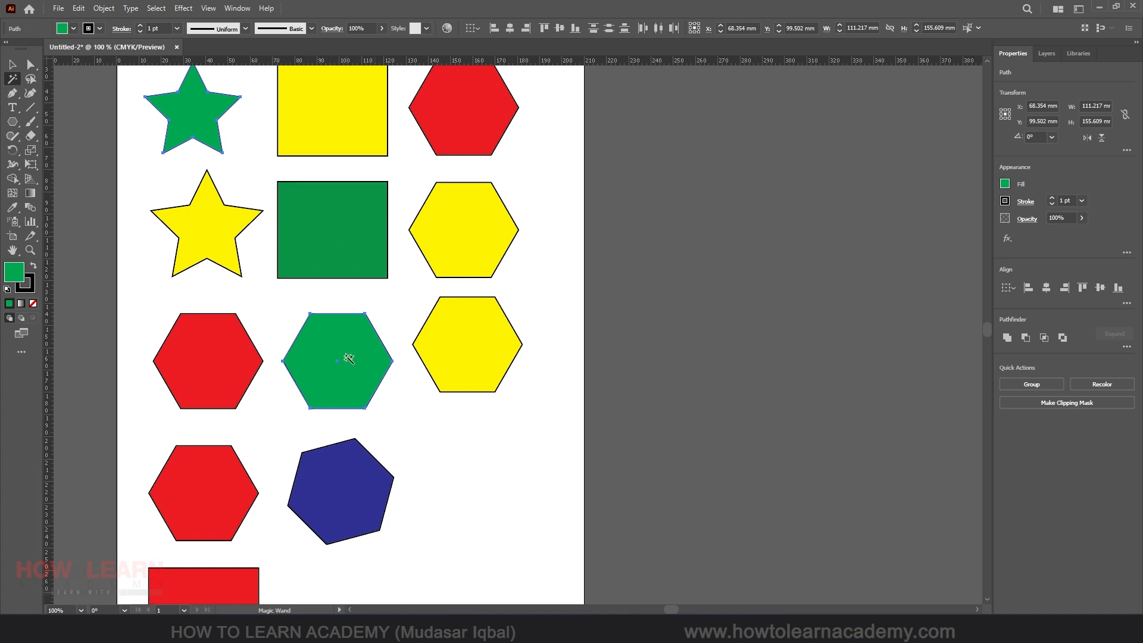
# - Try moving the dark green rectangle off its place with the Selection tool and undo the move
pyautogui.press('v')
pyautogui.moveTo(297, 217); pyautogui.dragTo(562, 236)
pyautogui.hotkey('ctrl', 'z')
pyautogui.scroll(-3, 273, 317)
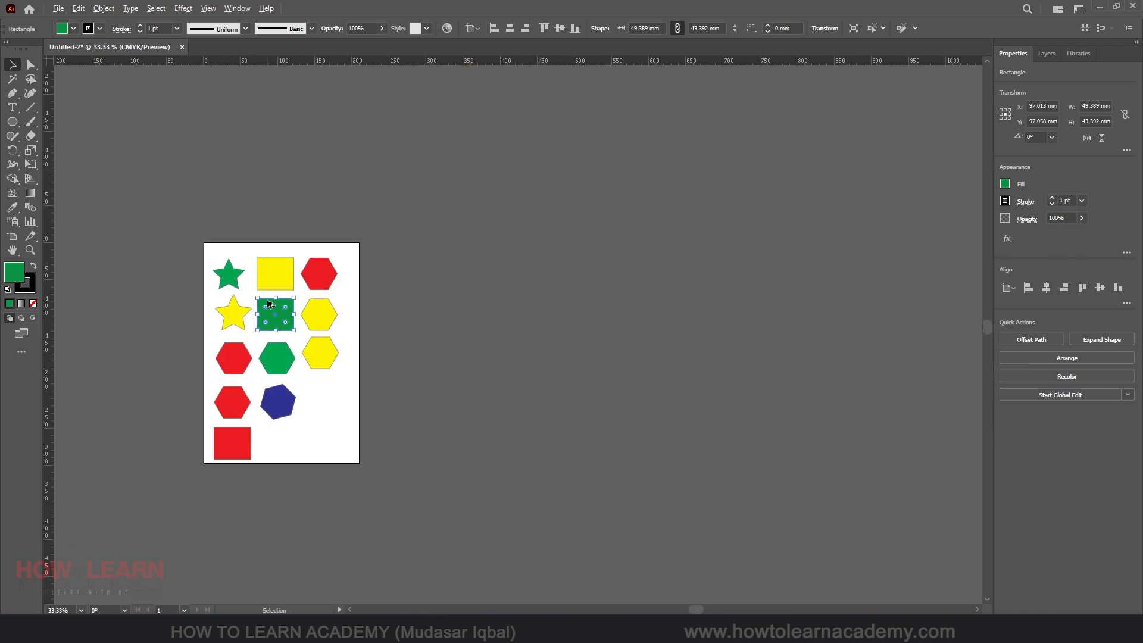
# - Compare the two greens with the Magic Wand by selecting from the green star, and from the dark green rectangle
pyautogui.scroll(2, 271, 302)
pyautogui.click(12, 78)
pyautogui.click(199, 254)
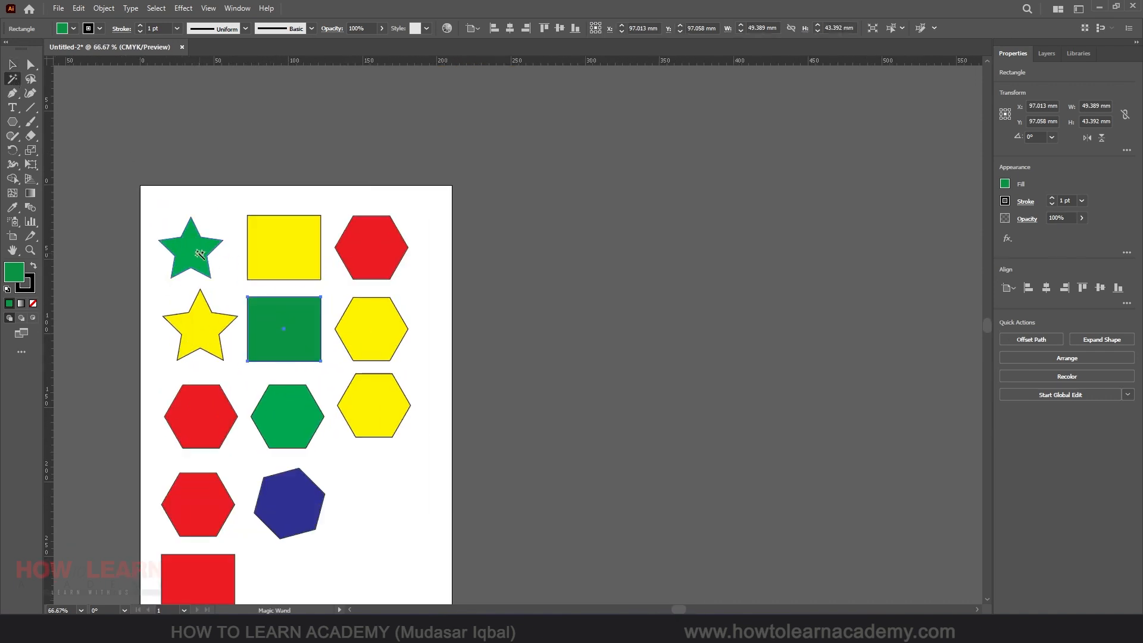
pyautogui.click(282, 325)
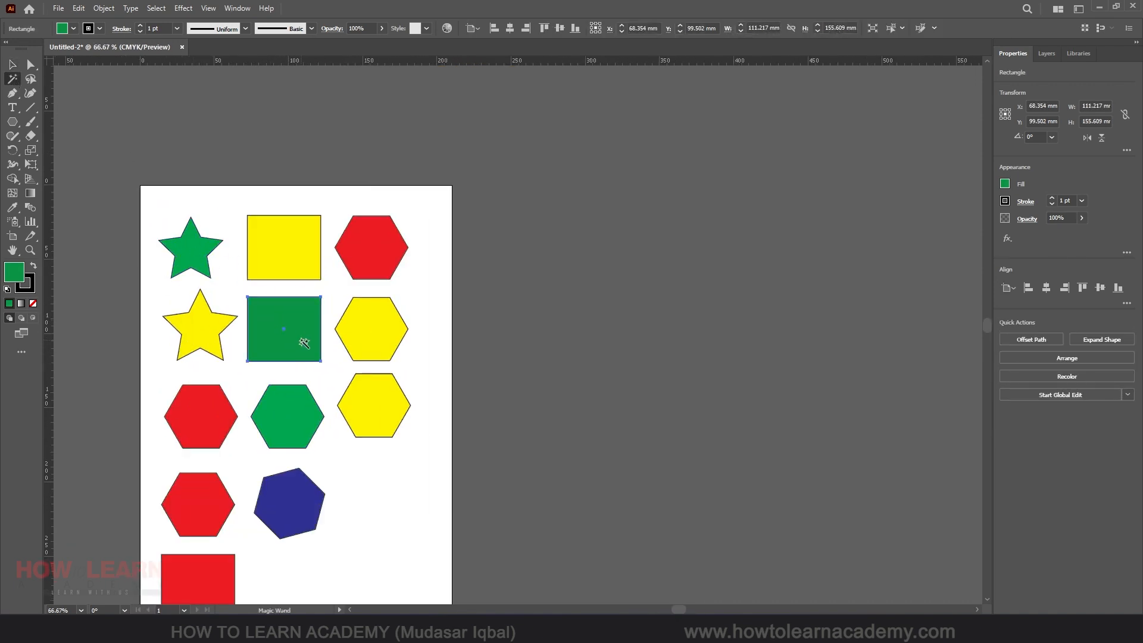
pyautogui.click(11, 66)
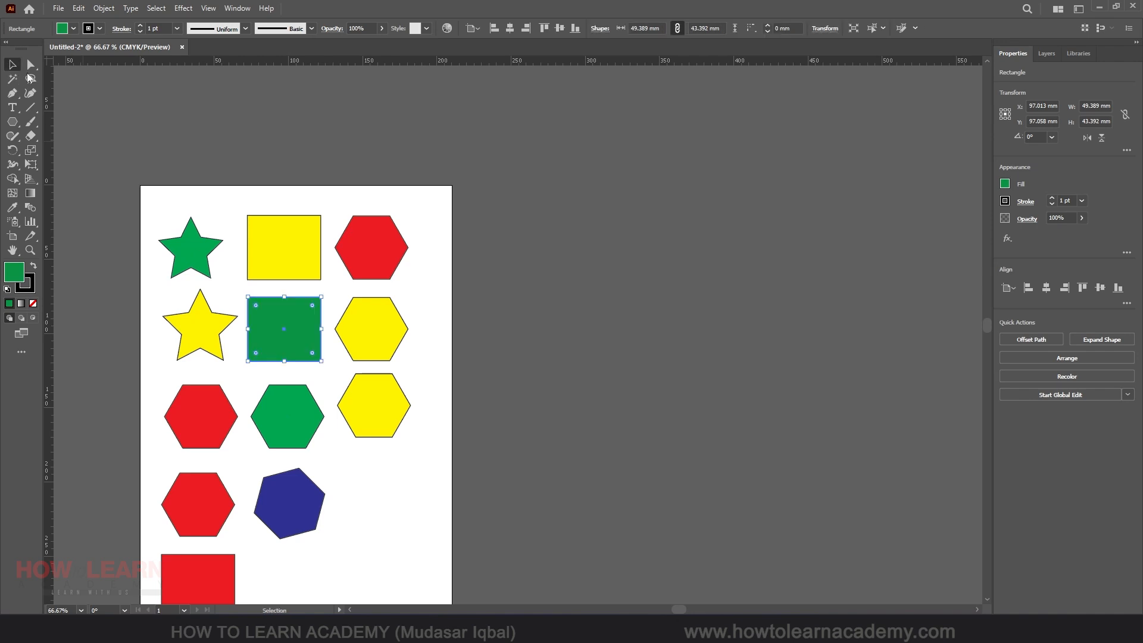
# - Clear the current selection and select all yellow shapes with the Magic Wand, sampling the yellow rectangle
pyautogui.click(281, 184)
pyautogui.click(280, 245)
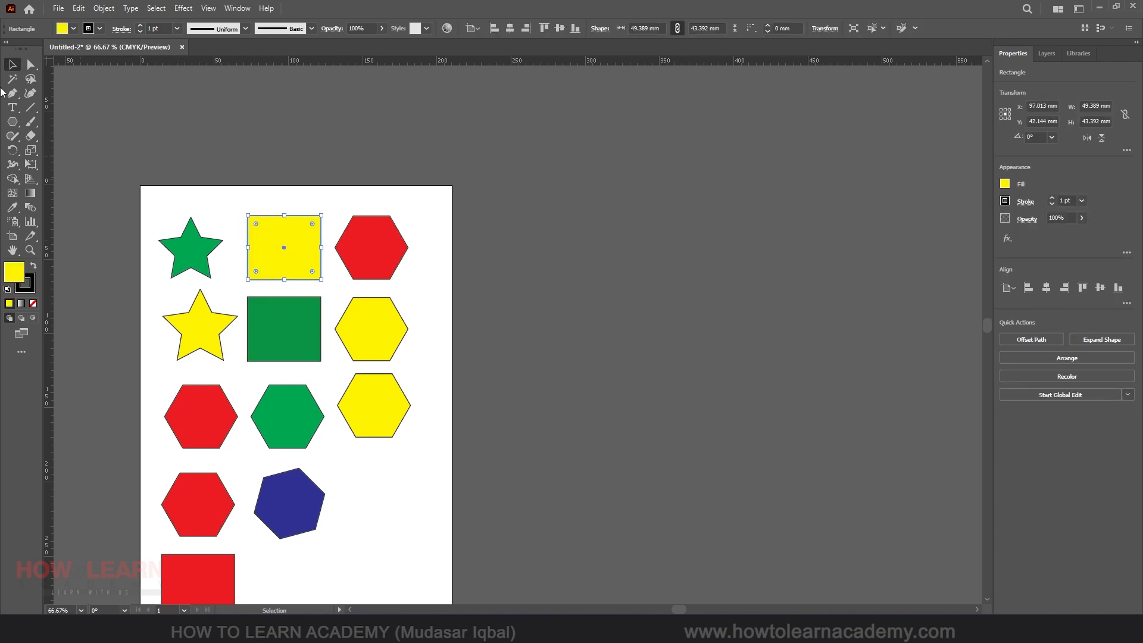
pyautogui.click(305, 203)
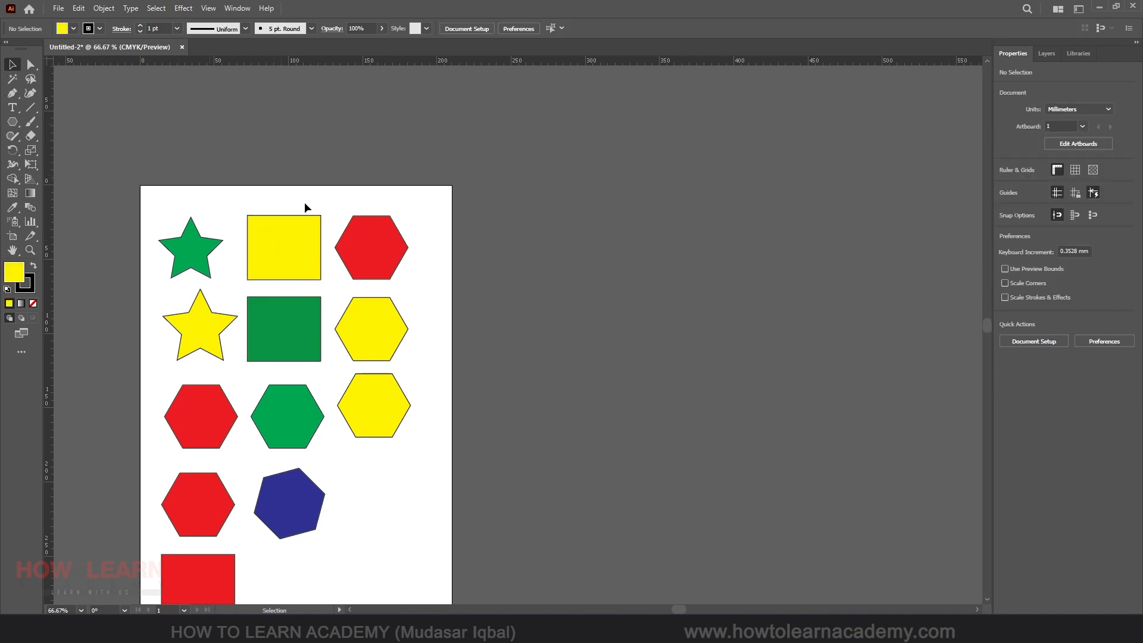
pyautogui.click(13, 79)
pyautogui.click(268, 232)
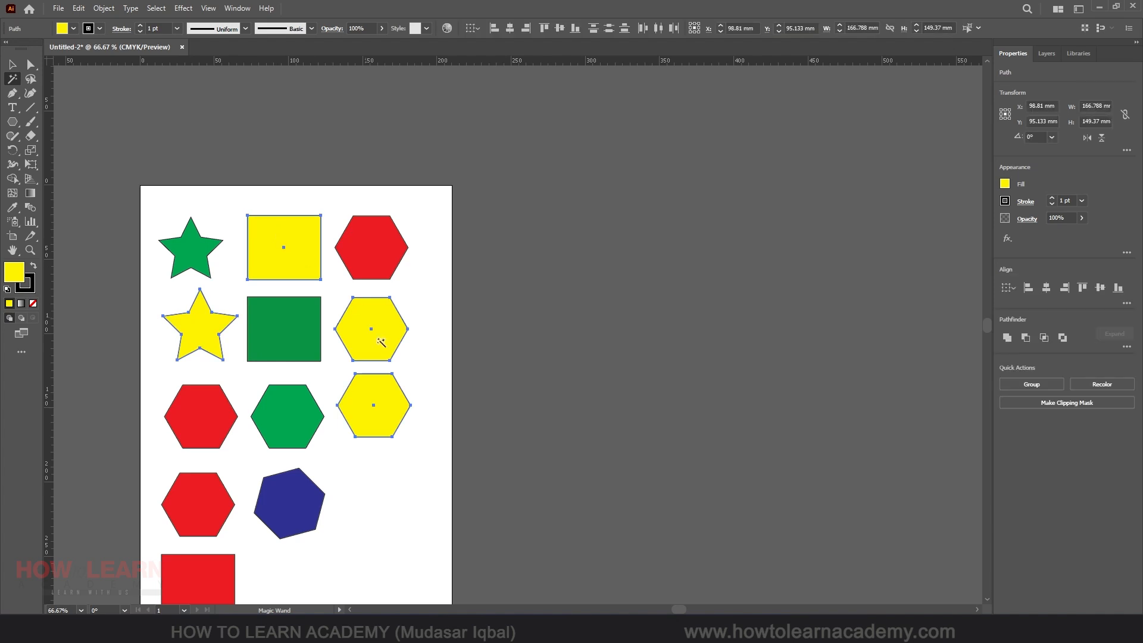
# - Try moving the selected yellow shapes to about X 280.1 mm, Y 92.3 mm, undo the move and deselect everything
pyautogui.click(12, 64)
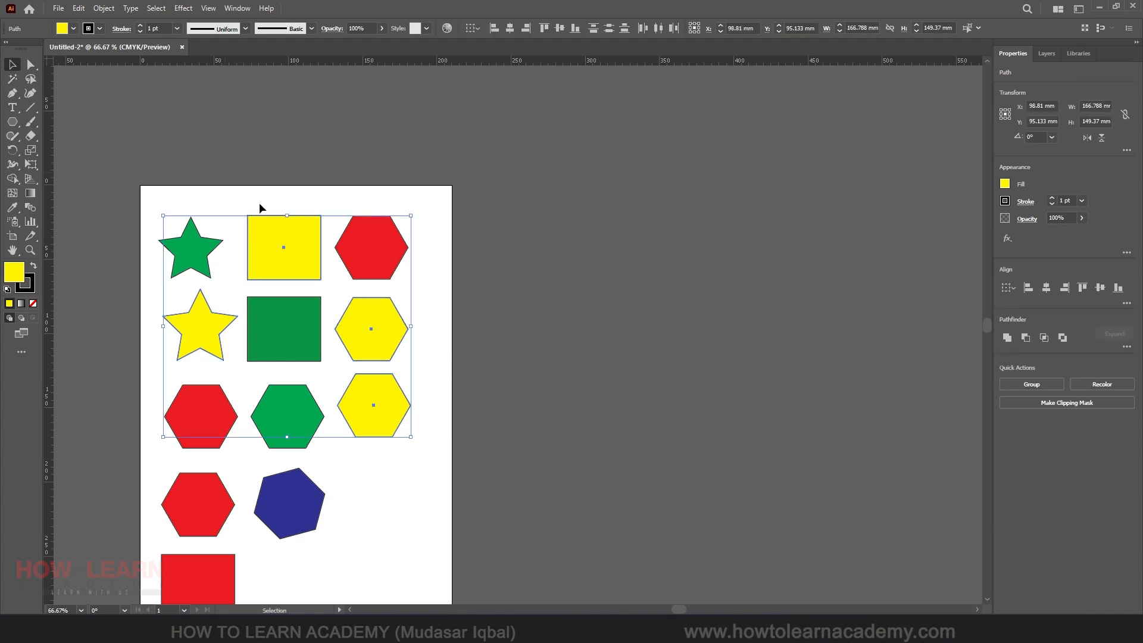
pyautogui.moveTo(276, 238); pyautogui.dragTo(546, 234)
pyautogui.hotkey('ctrl', 'z')
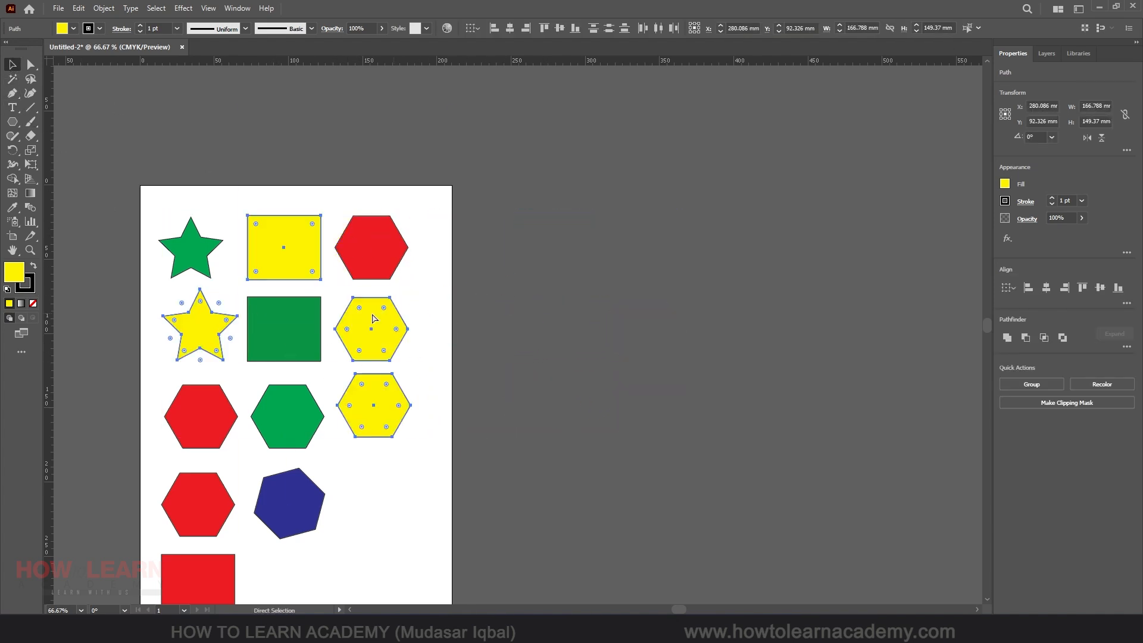
pyautogui.click(222, 143)
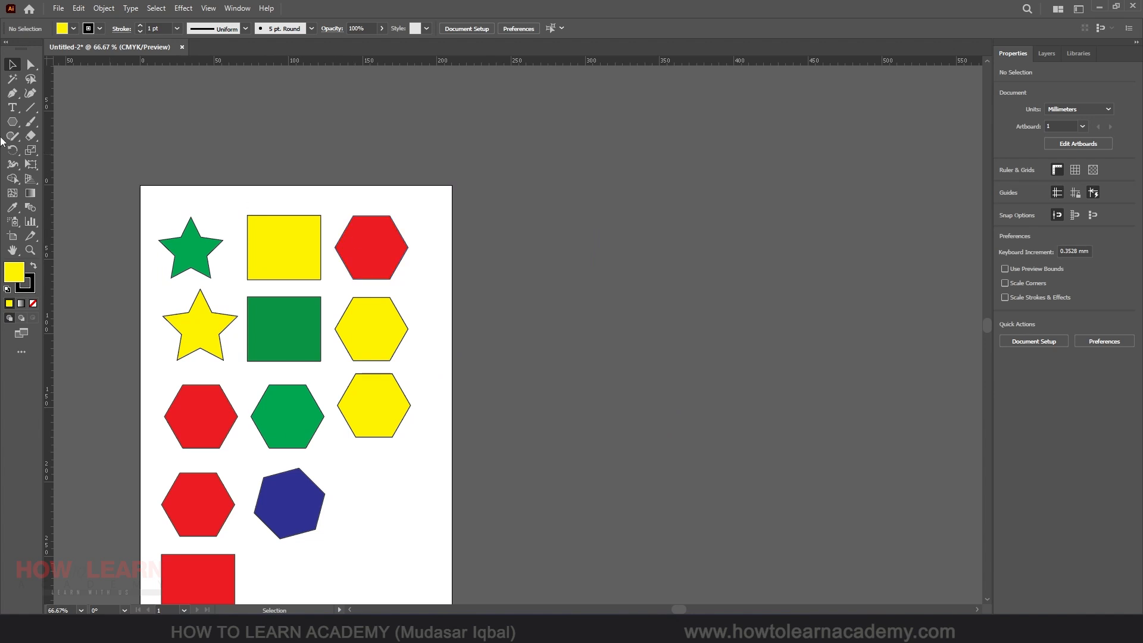
# - Select all red shapes with the Magic Wand and move them together to about X 255.9 mm, Y 161.3 mm
pyautogui.click(13, 79)
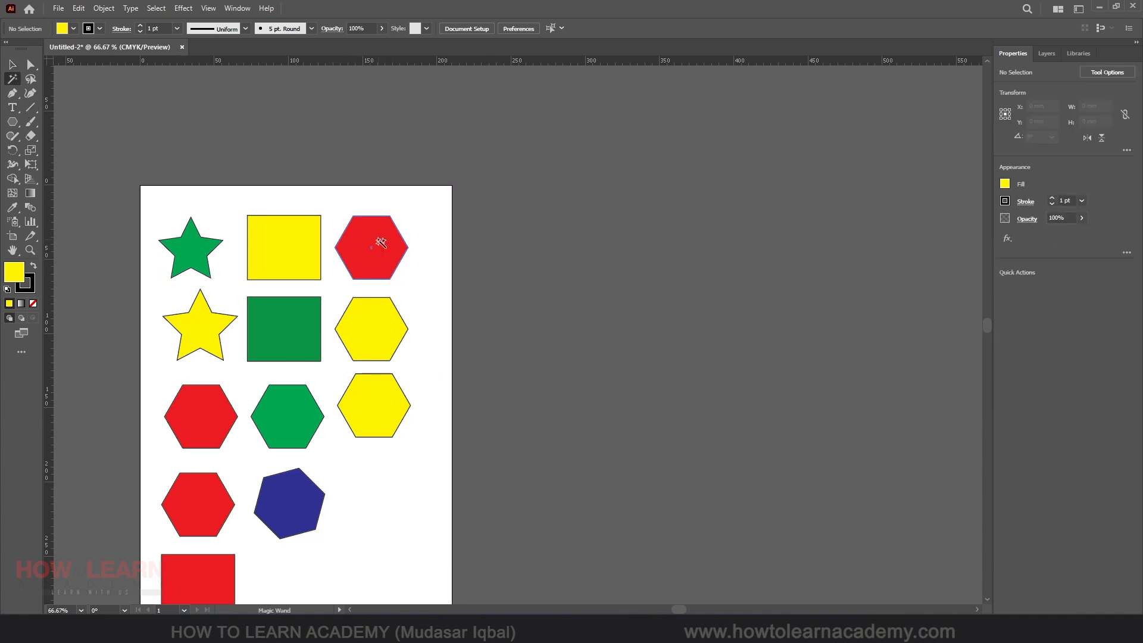
pyautogui.click(381, 244)
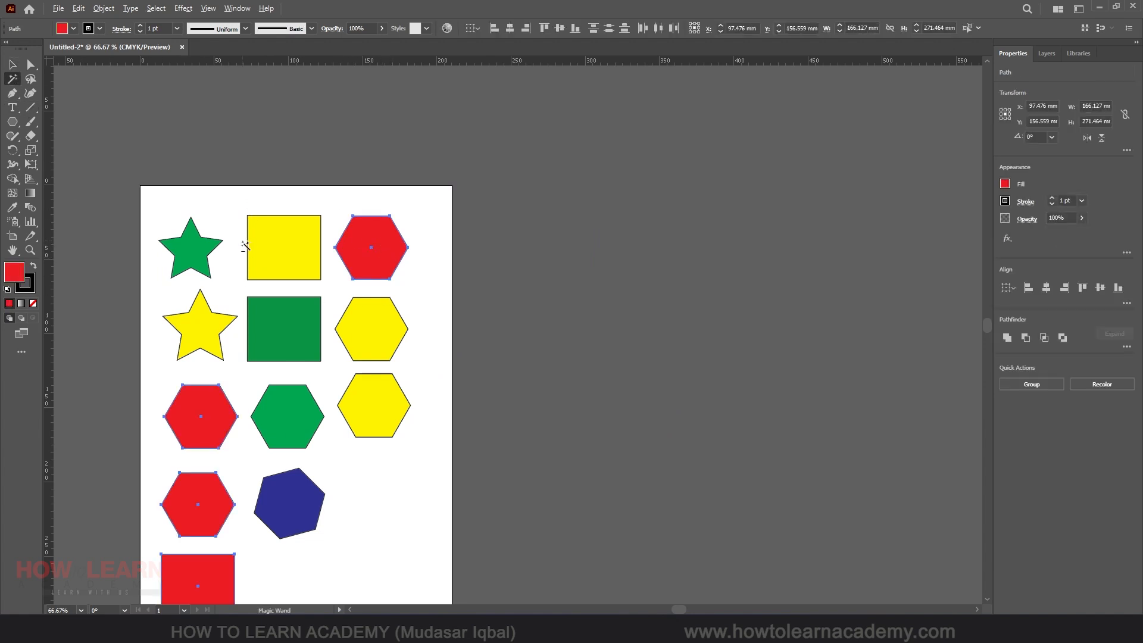
pyautogui.scroll(-1, 250, 250)
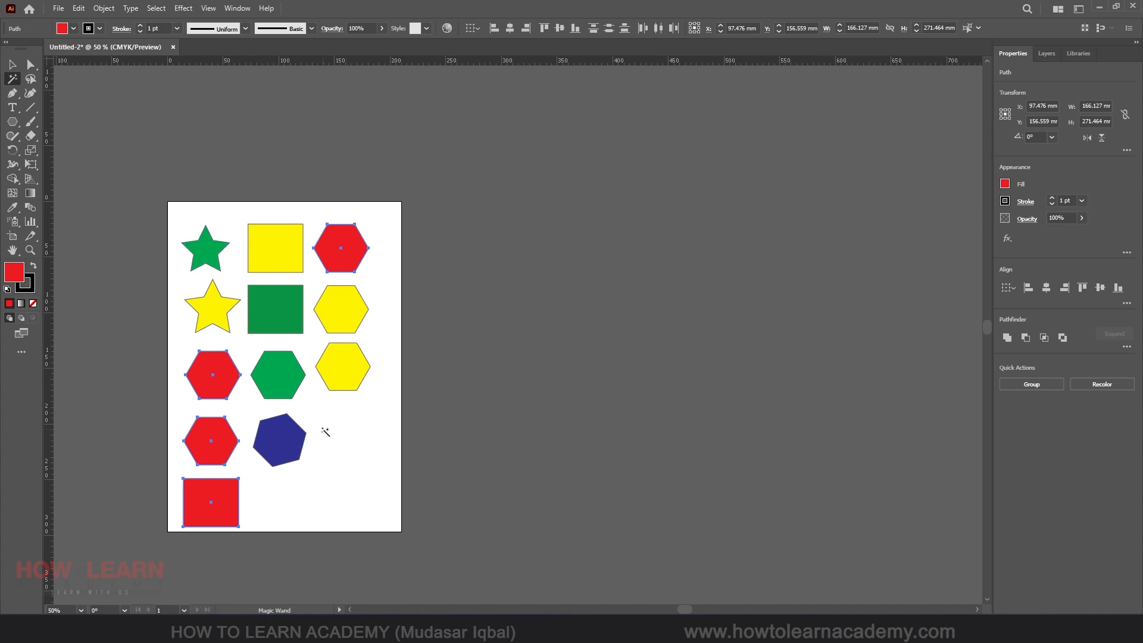
pyautogui.scroll(1, 258, 494)
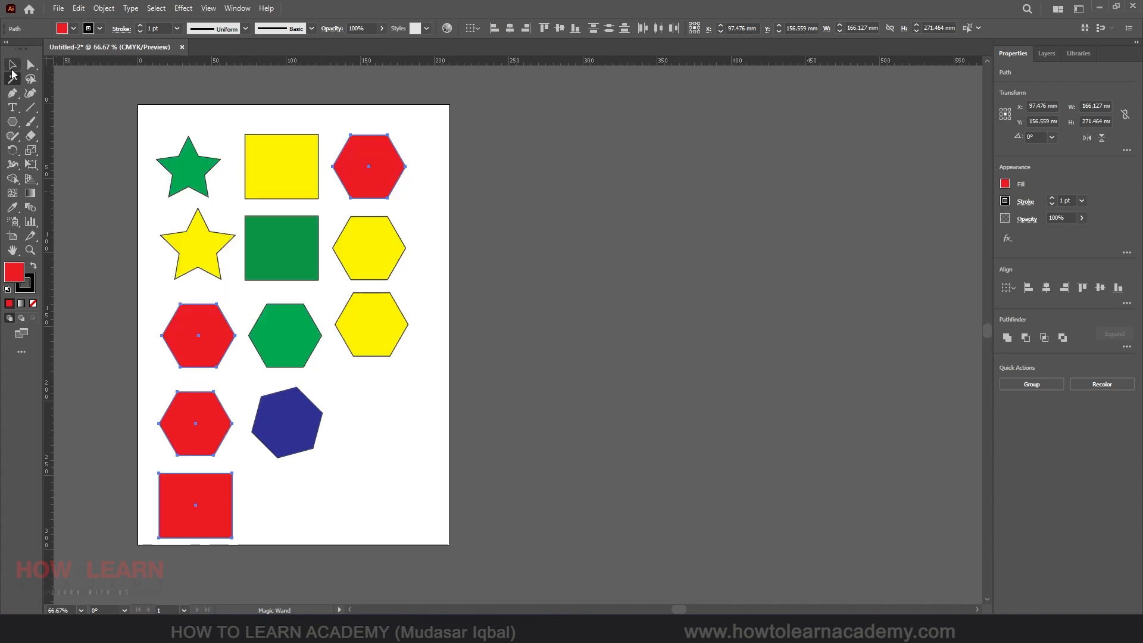
pyautogui.click(12, 66)
pyautogui.moveTo(387, 178); pyautogui.dragTo(461, 186)
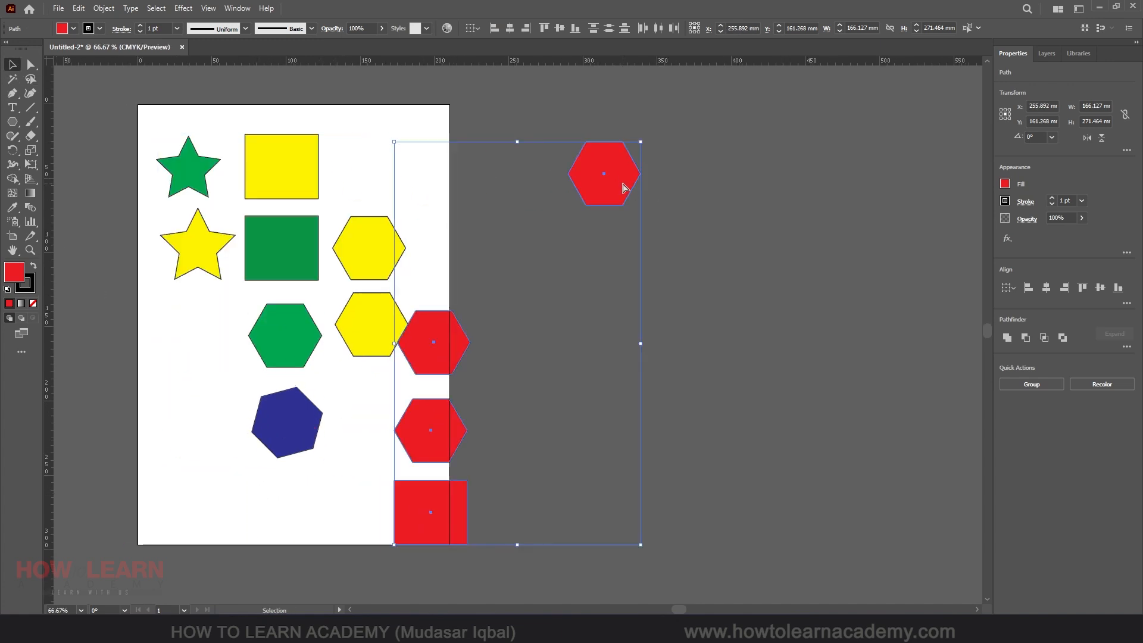
# - Undo the move of the red shapes and clear the selection
pyautogui.hotkey('ctrl', 'z')
pyautogui.click(622, 185)
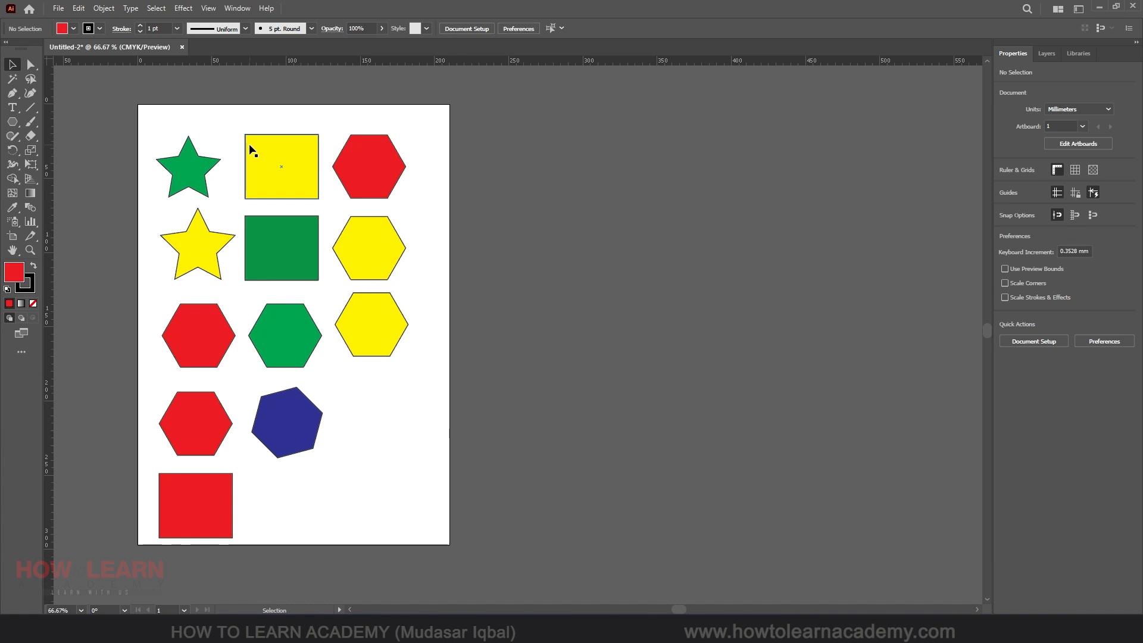
# - Select the blue polygon by its fill colour with the Magic Wand
pyautogui.click(12, 79)
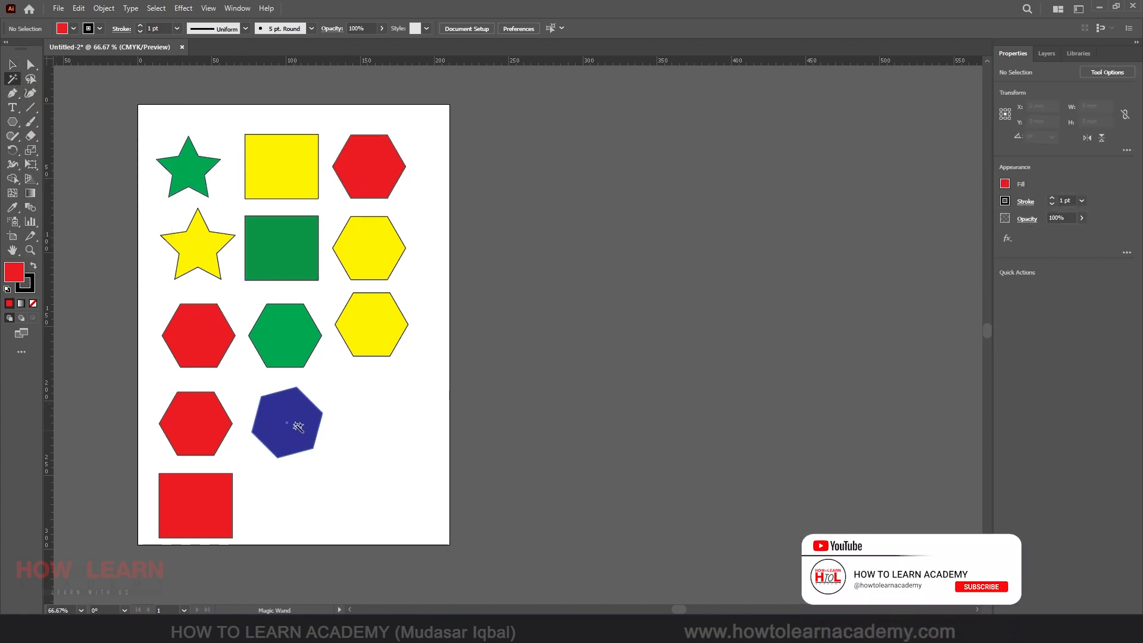
pyautogui.click(314, 437)
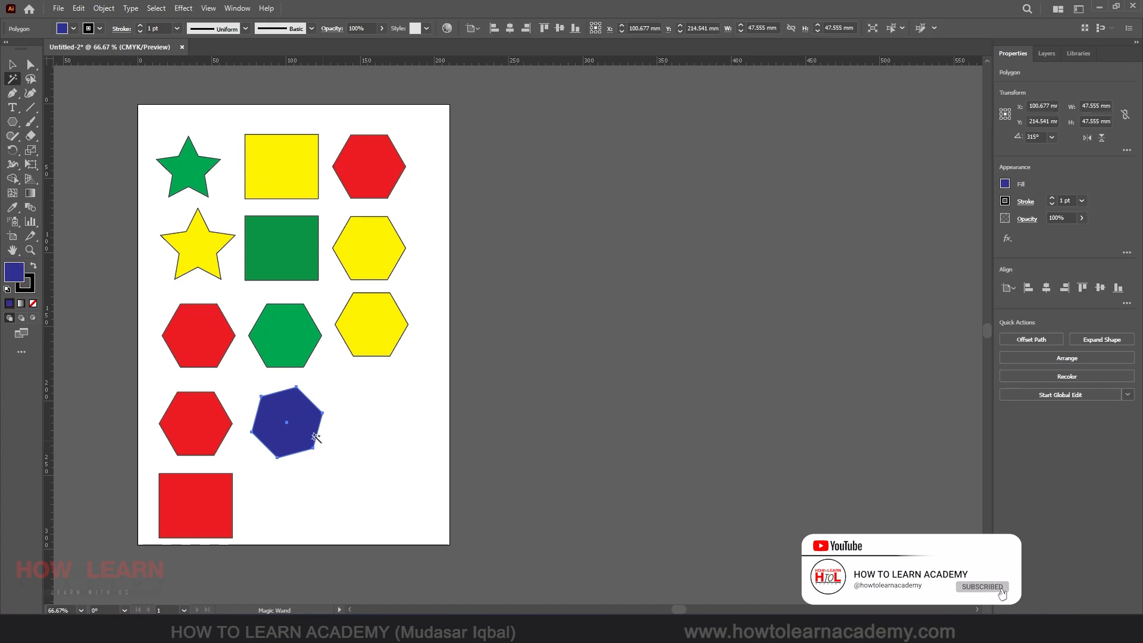
pyautogui.press('v')
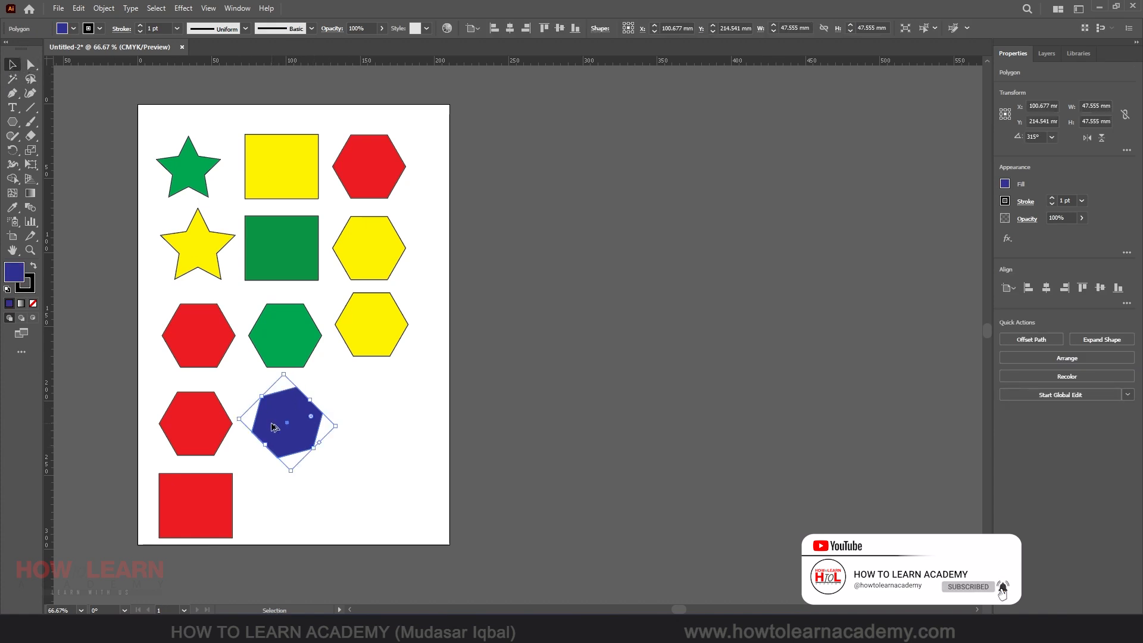
# - Duplicate the blue polygon twice in a horizontal row, with the last copy at about X 219.4 mm, Y 214.5 mm, and deselect
pyautogui.scroll(3, 272, 424)
pyautogui.scroll(-2, 262, 399)
pyautogui.click(413, 407)
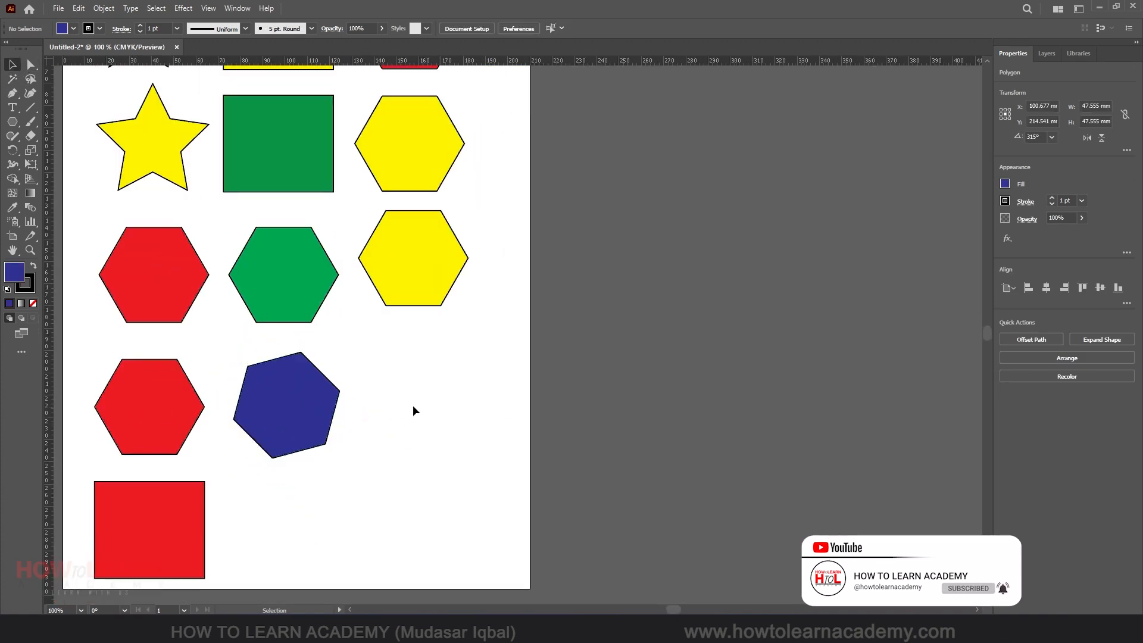
pyautogui.moveTo(292, 392); pyautogui.dragTo(560, 397)
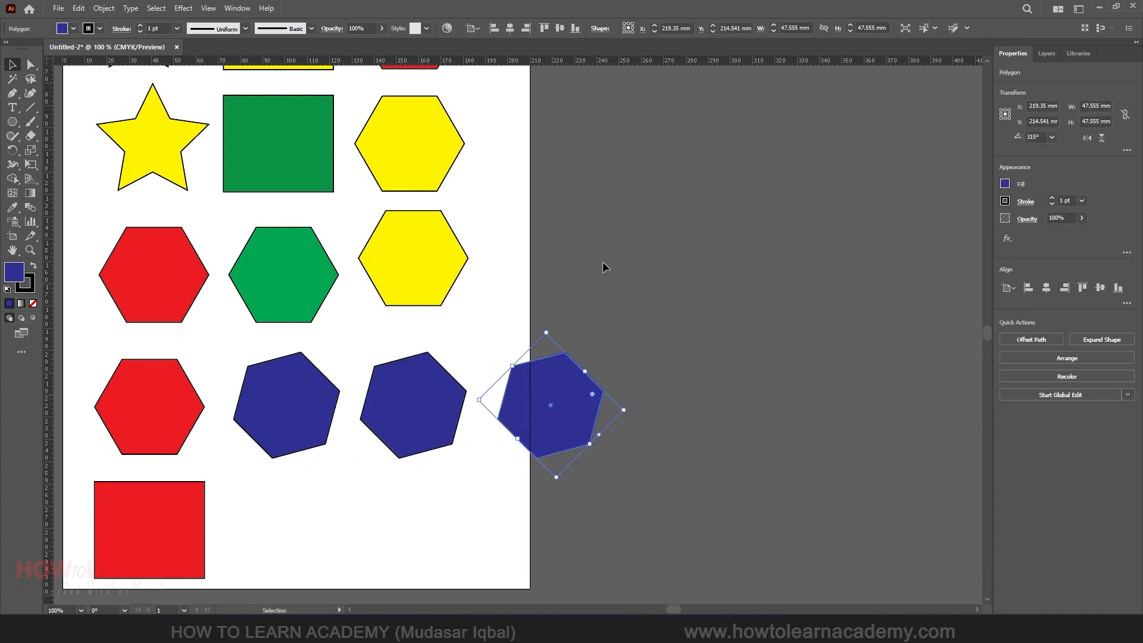
pyautogui.click(556, 306)
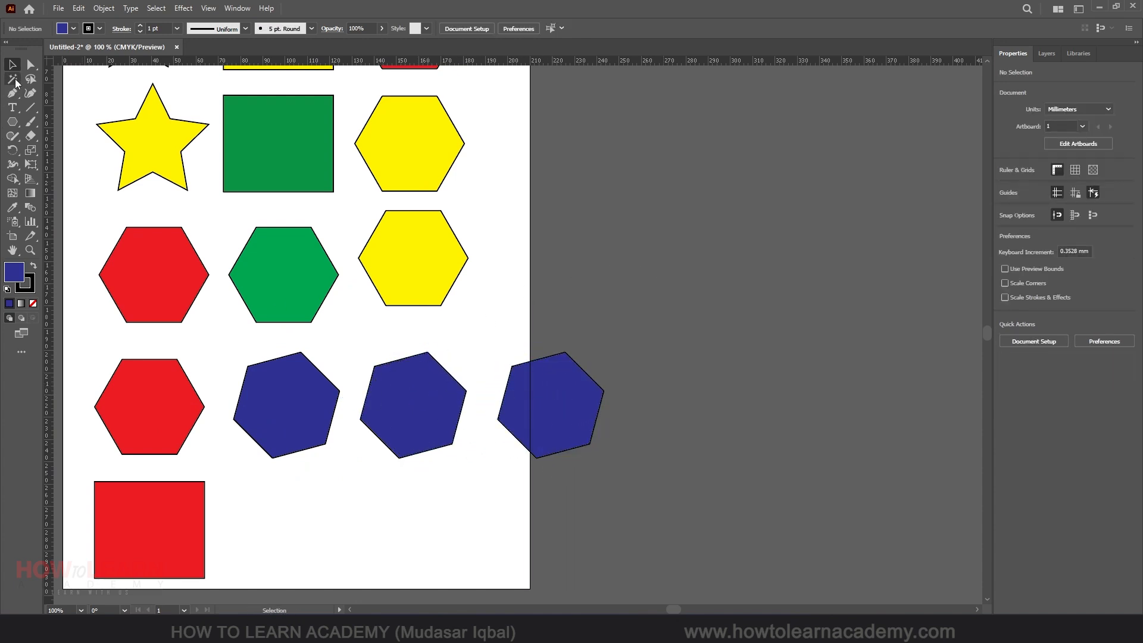
# - Select all three blue polygons with the Magic Wand and return to the Selection tool
pyautogui.click(13, 80)
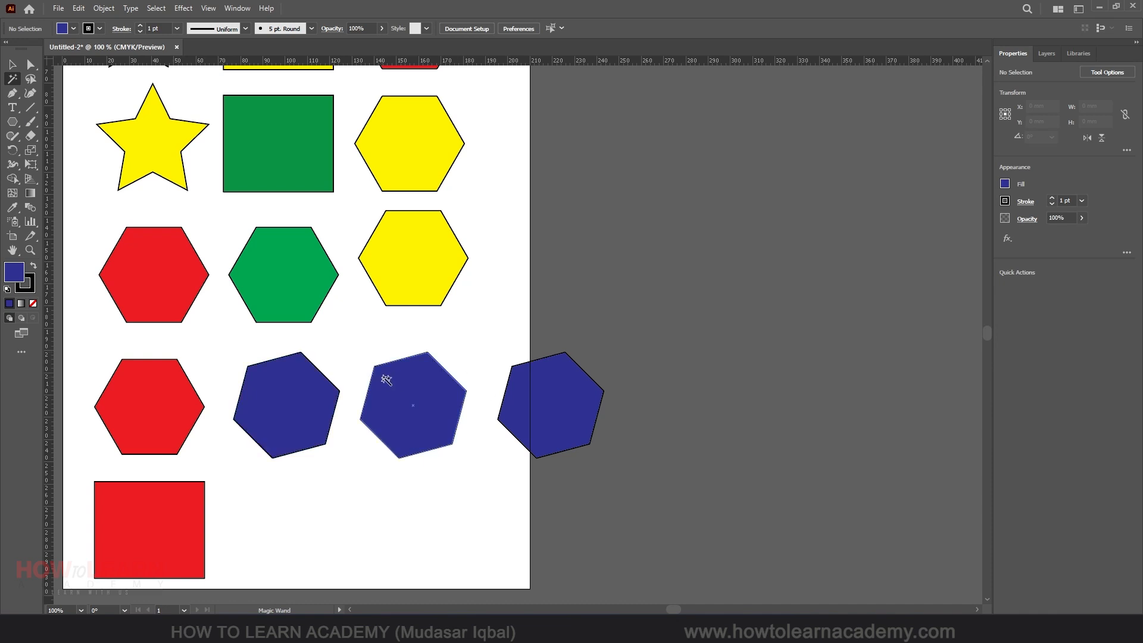
pyautogui.click(411, 390)
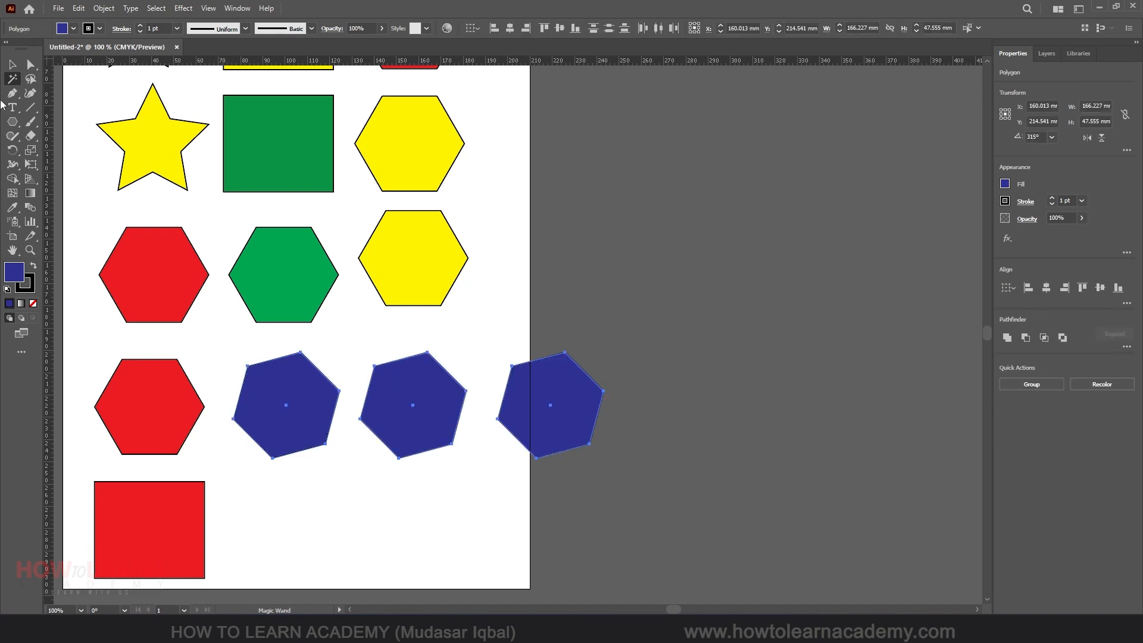
pyautogui.press('v')
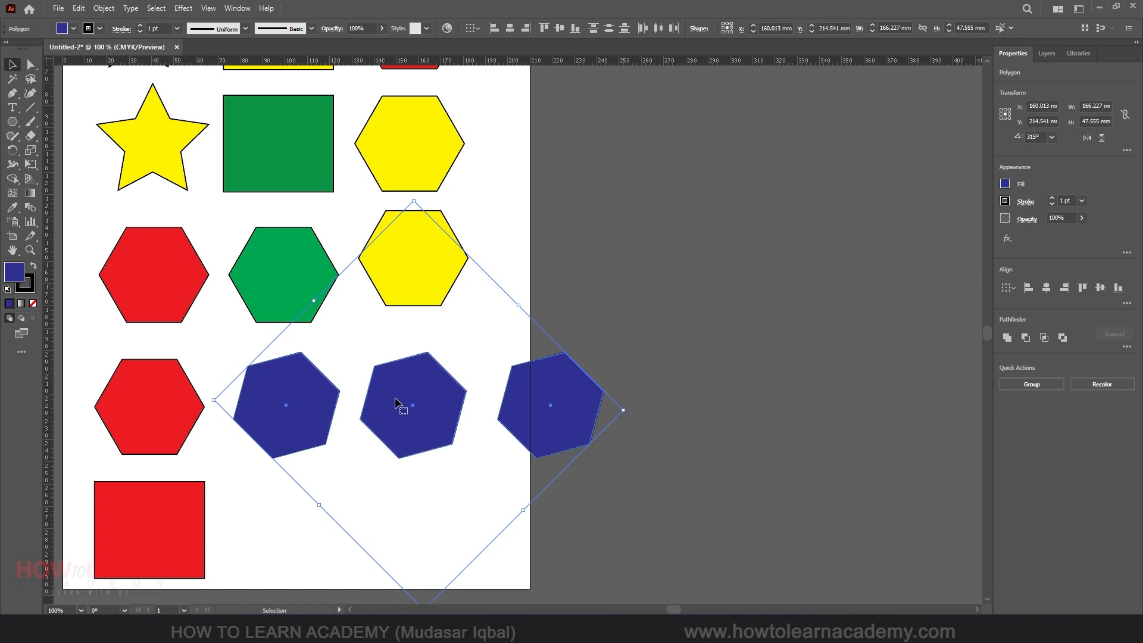
pyautogui.scroll(-2, 370, 436)
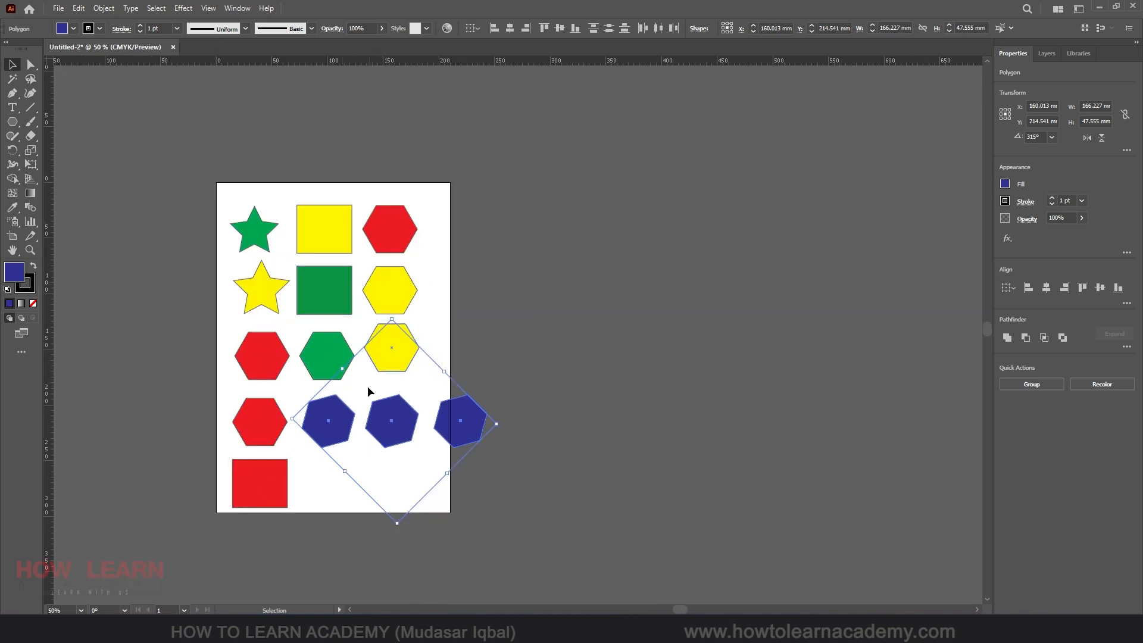
pyautogui.scroll(1, 302, 267)
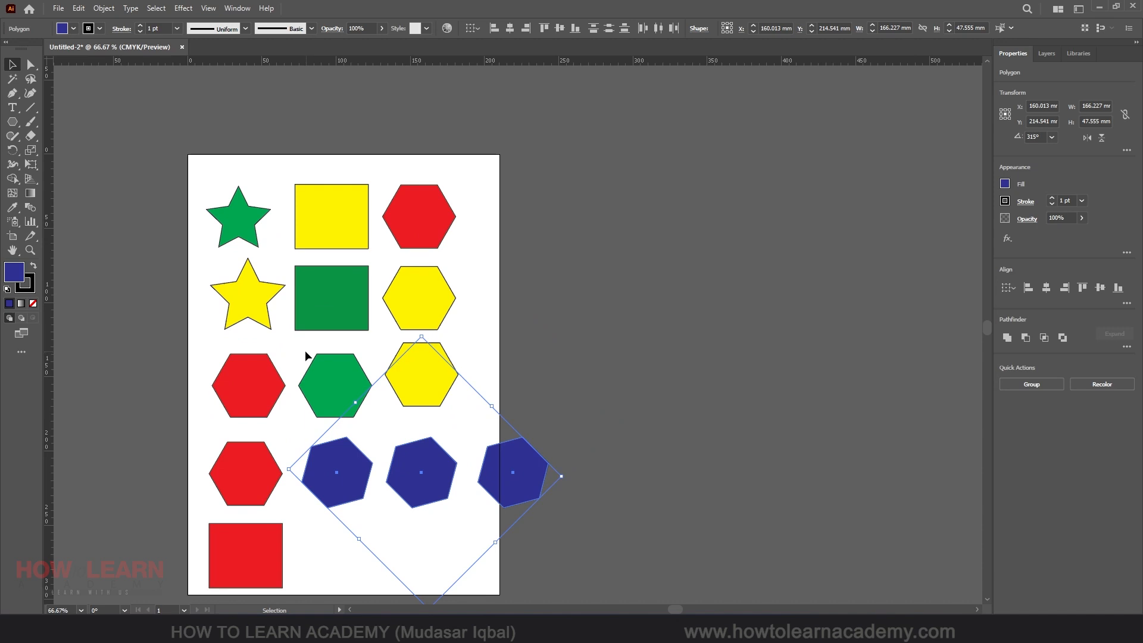
pyautogui.click(11, 80)
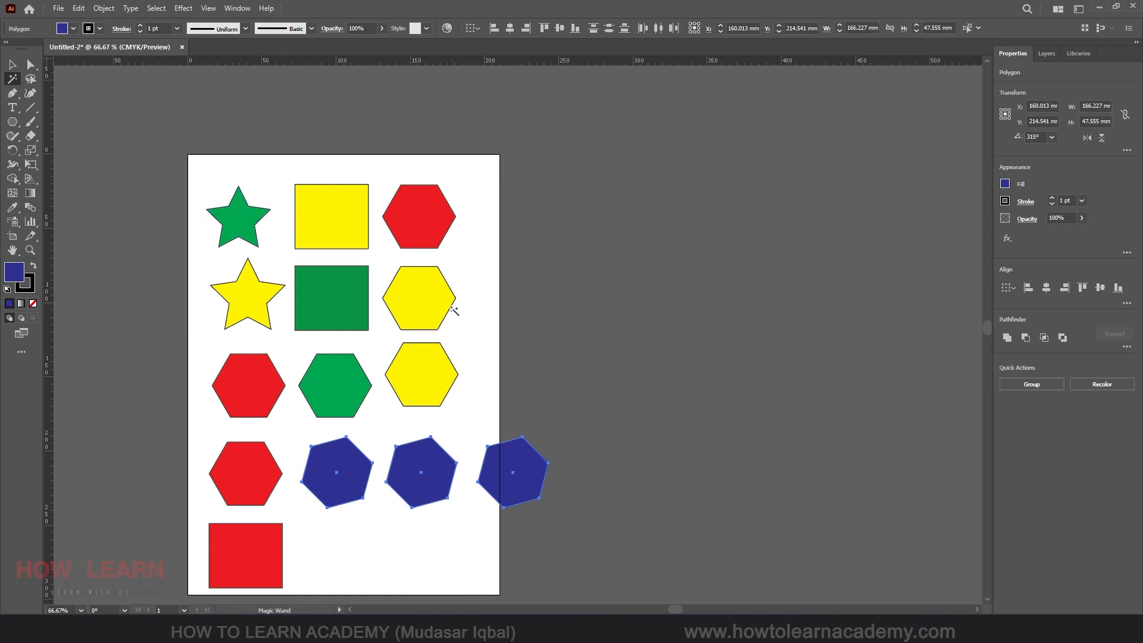
pyautogui.press('v')
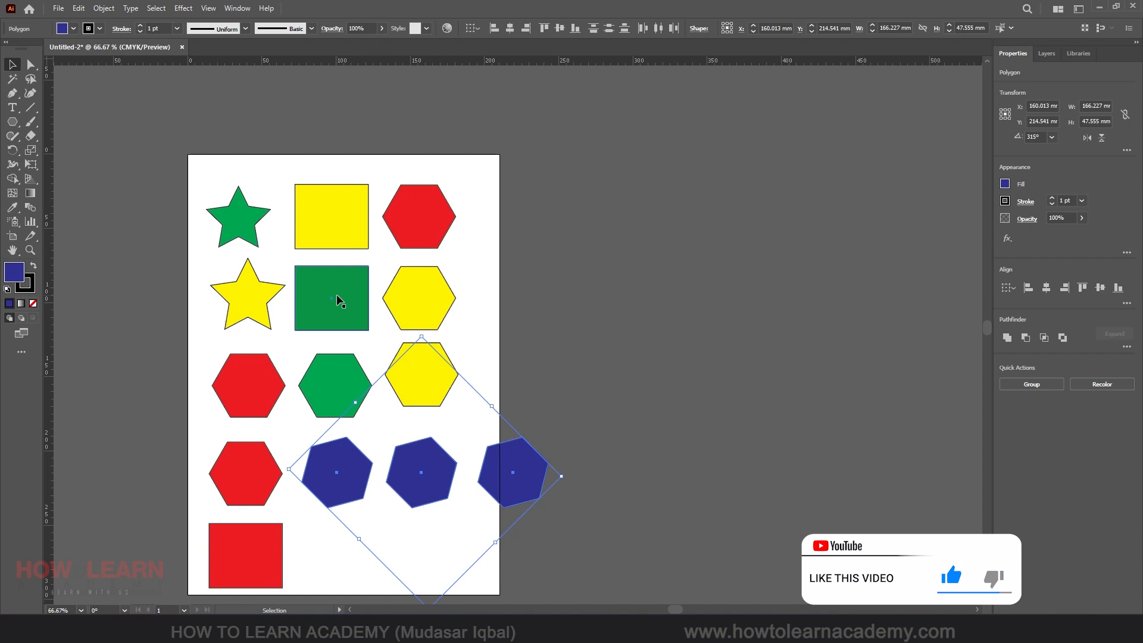
pyautogui.click(622, 624)
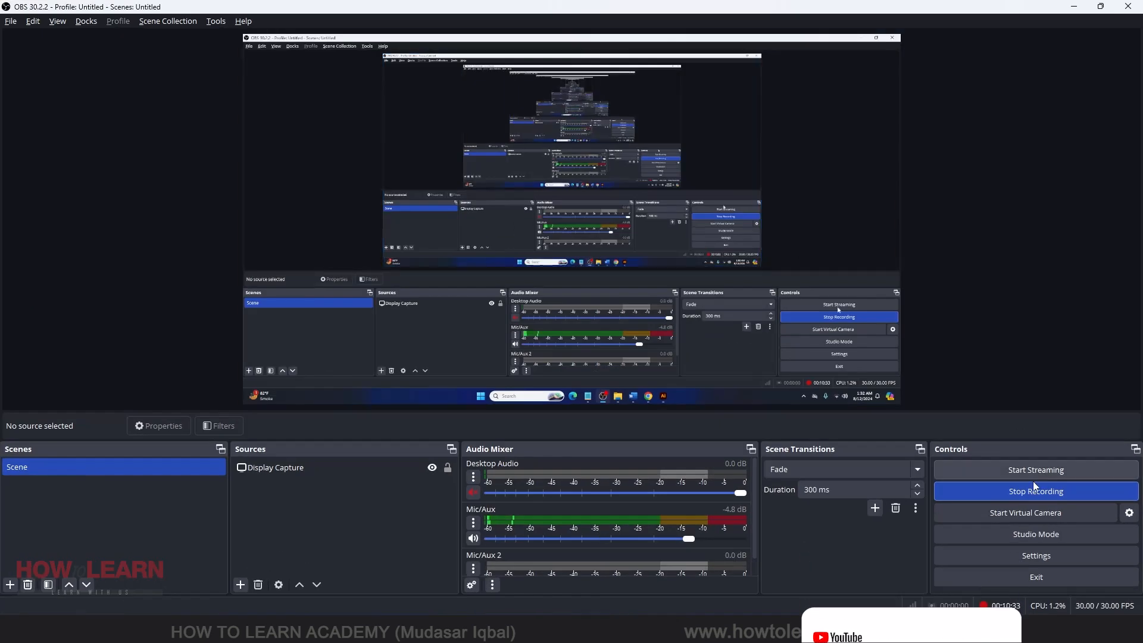